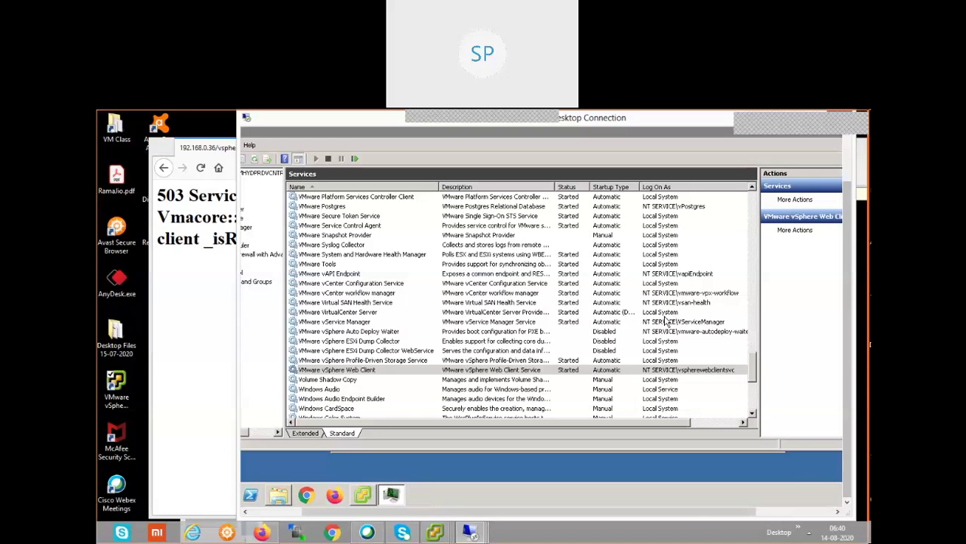
- Select the VMware vSphere Web Client service in the Services window
{"action": "left_click", "coordinate": [607, 146]}
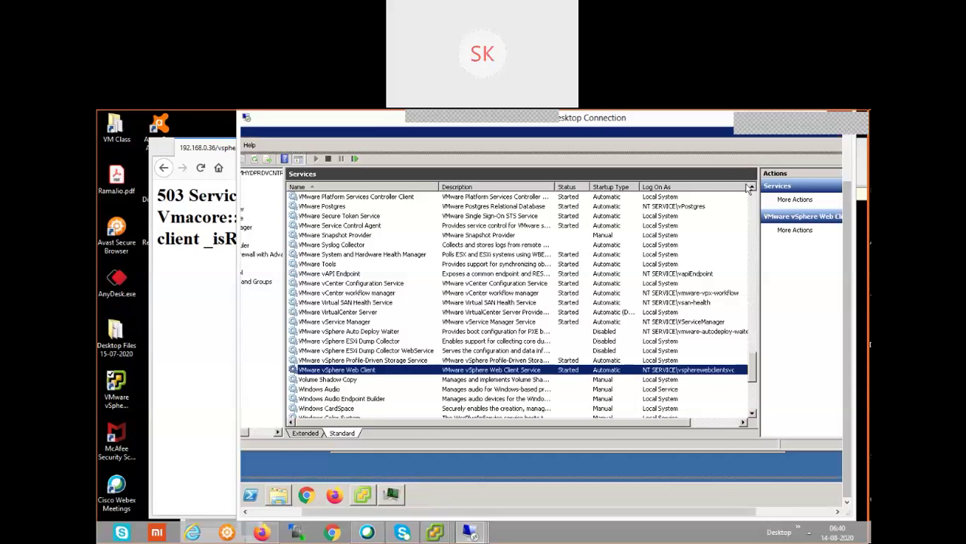
{"action": "left_click_drag", "start_coordinate": [770, 131], "coordinate": [752, 178]}
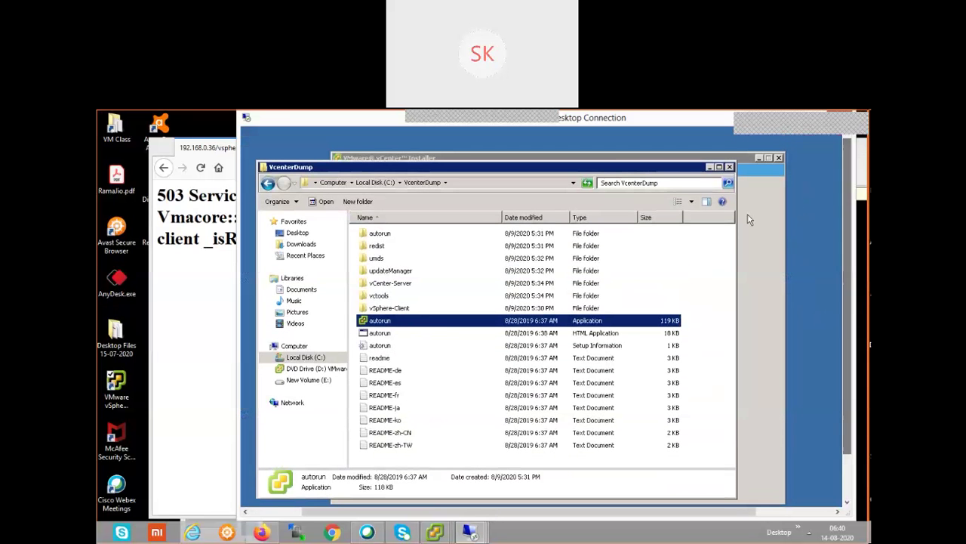
- Minimize Explorer and decline the 'Stop running this script?' warning so the installer keeps running
{"action": "left_click", "coordinate": [711, 167]}
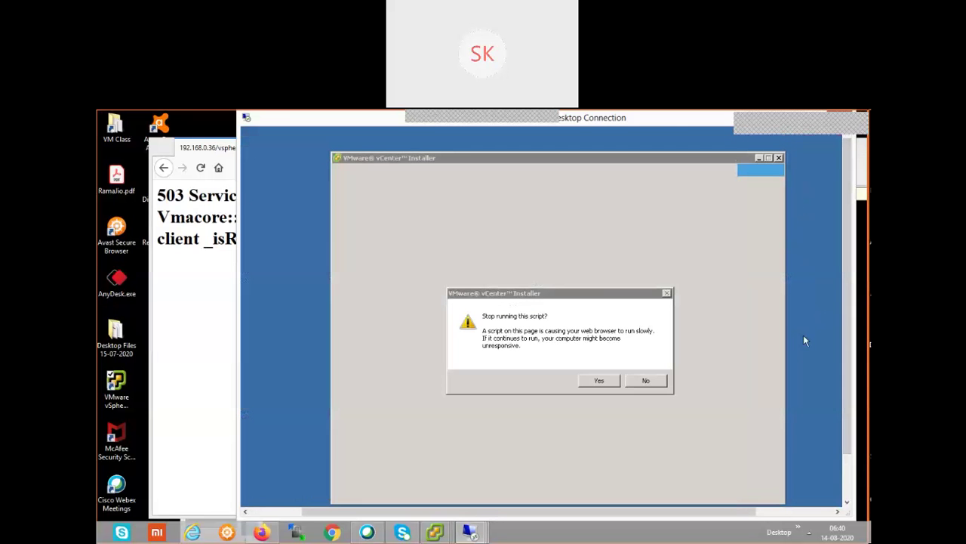
{"action": "left_click_drag", "start_coordinate": [851, 295], "coordinate": [853, 346]}
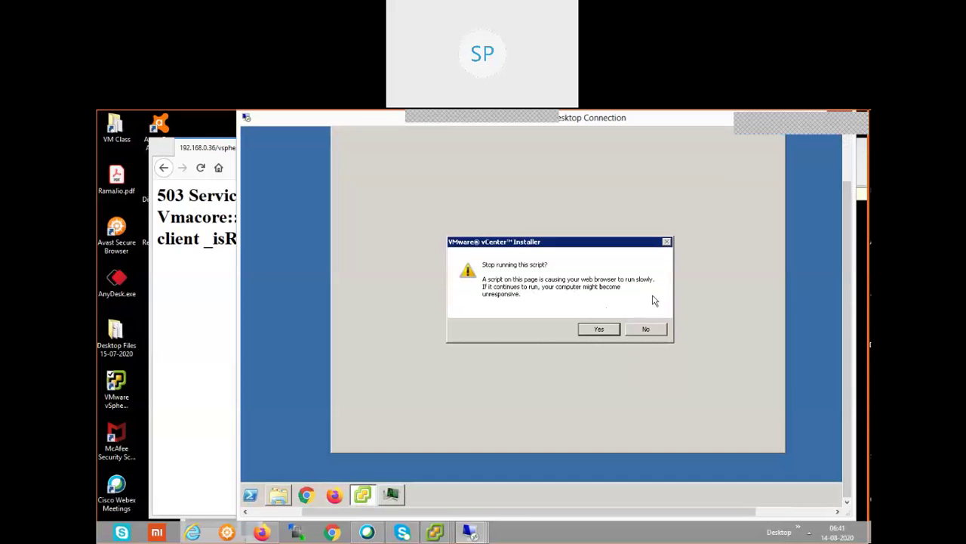
{"action": "left_click", "coordinate": [657, 332]}
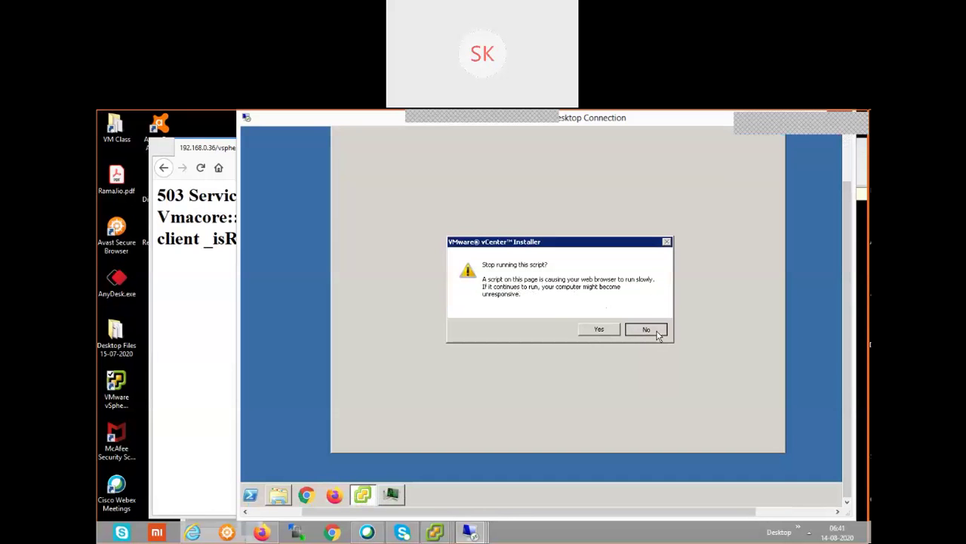
{"action": "left_click", "coordinate": [646, 329]}
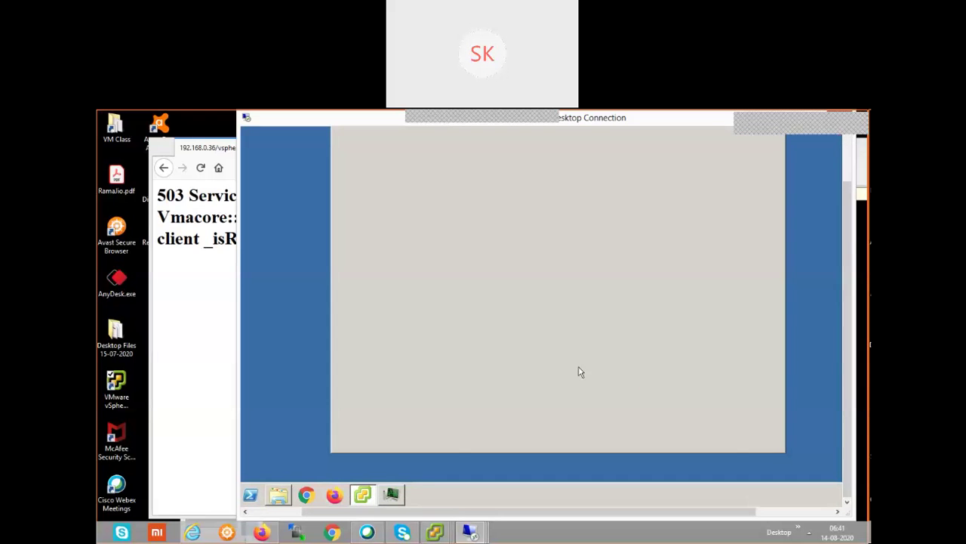
- Check server load in Task Manager, then confirm English (United States) as the Update Manager setup language
{"action": "left_click", "coordinate": [399, 497]}
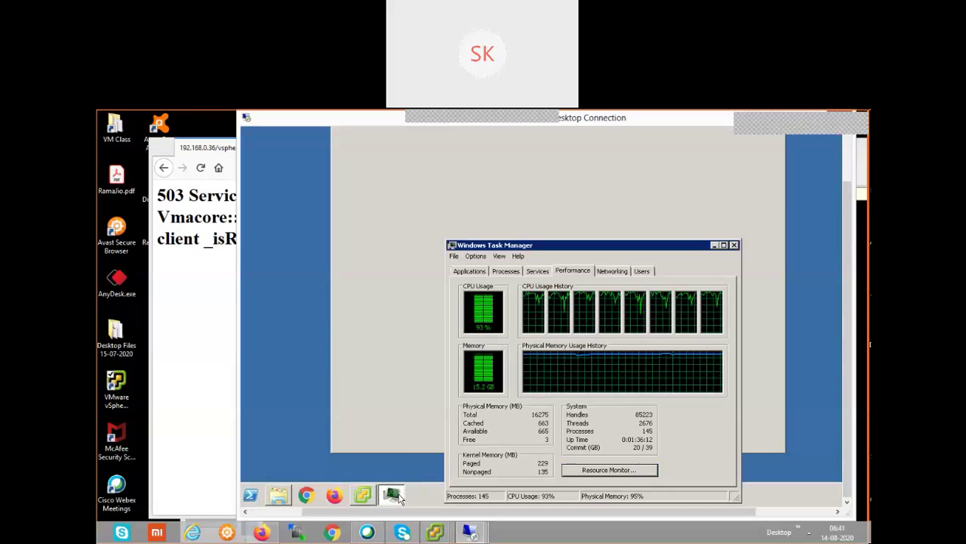
{"action": "left_click", "coordinate": [399, 497]}
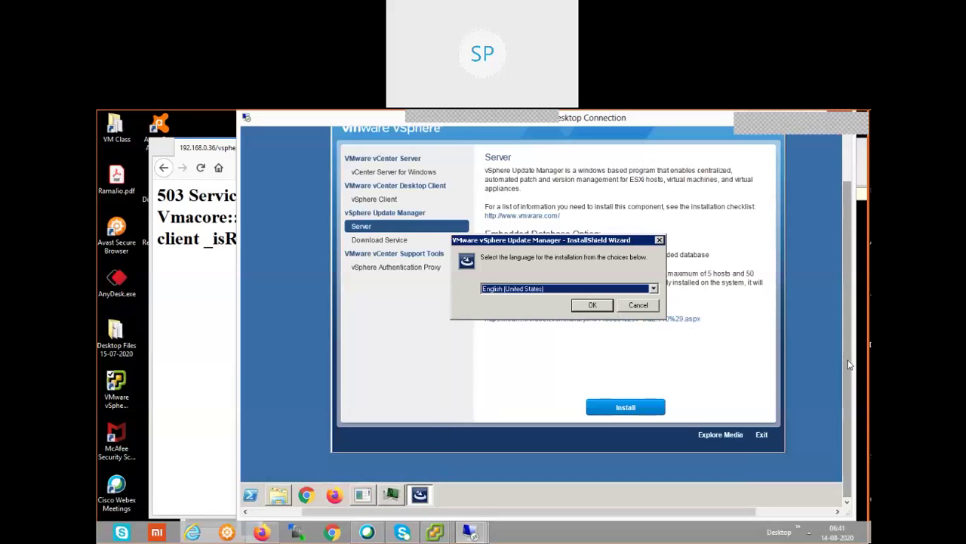
{"action": "scroll", "coordinate": [849, 364], "scroll_direction": "up", "scroll_amount": 1}
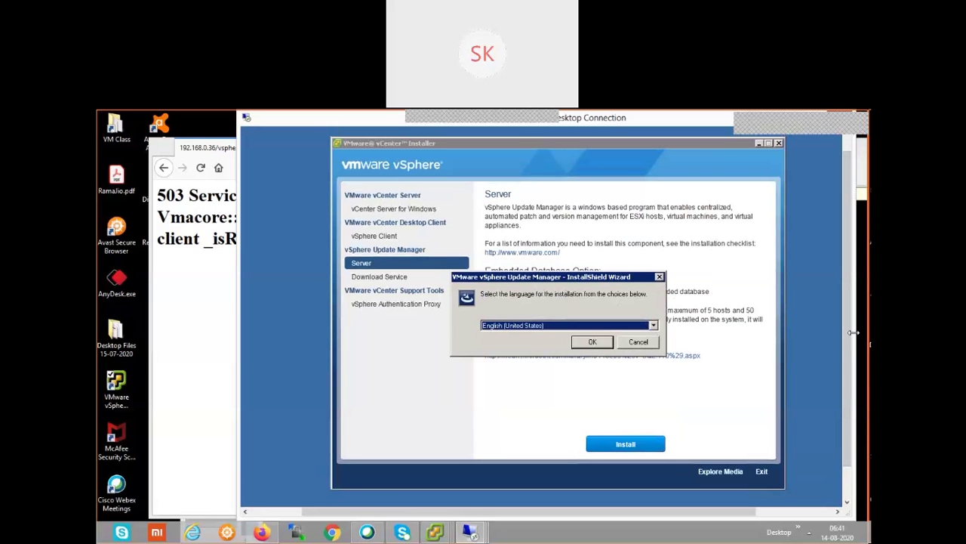
{"action": "scroll", "coordinate": [851, 345], "scroll_direction": "up", "scroll_amount": 1}
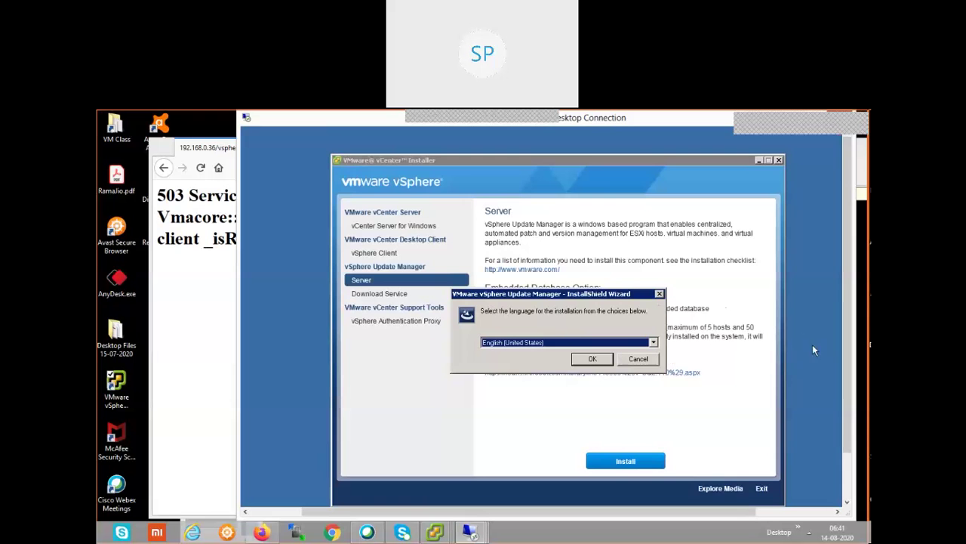
{"action": "scroll", "coordinate": [844, 404], "scroll_direction": "down", "scroll_amount": 2}
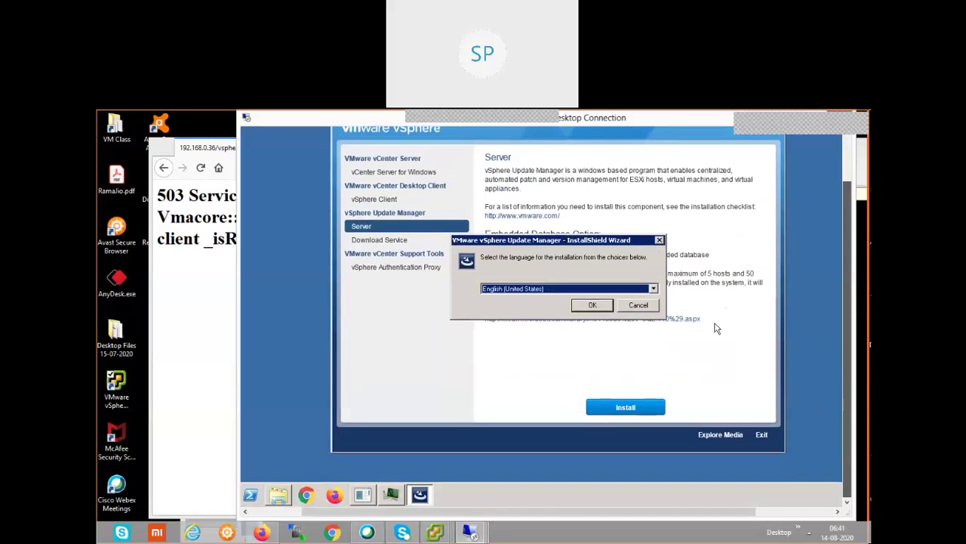
{"action": "left_click_drag", "start_coordinate": [607, 248], "coordinate": [621, 279]}
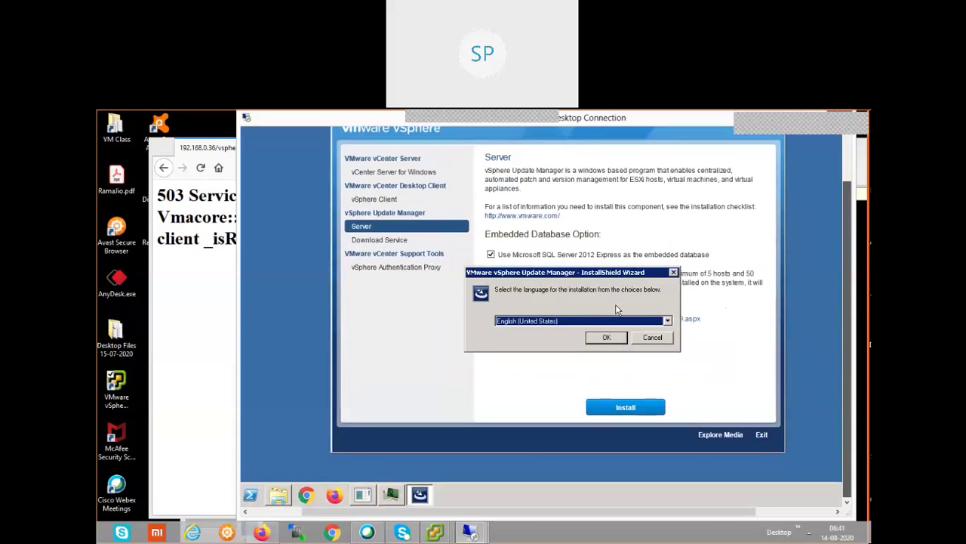
{"action": "left_click", "coordinate": [606, 339]}
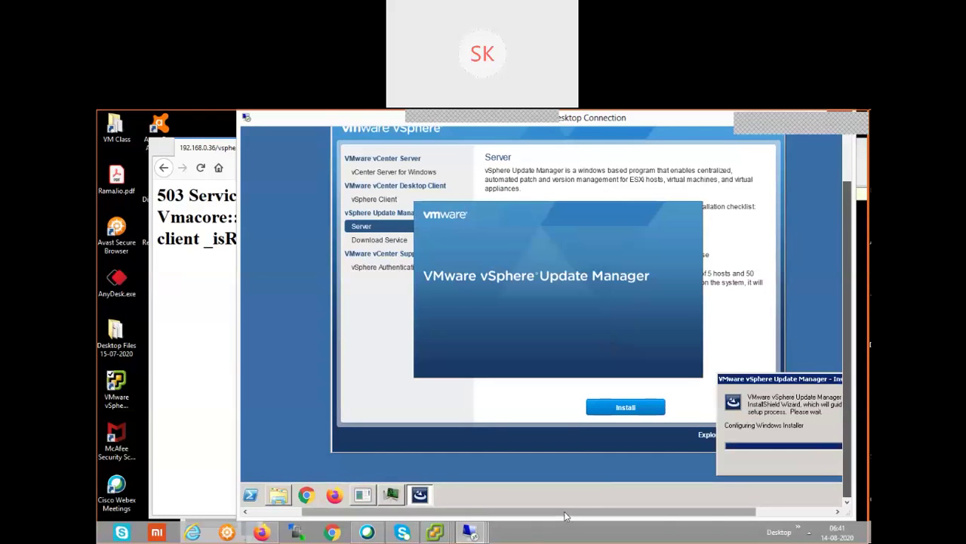
- Move the browser showing the 503 page aside to reveal the installer
{"action": "left_click_drag", "start_coordinate": [565, 515], "coordinate": [648, 516]}
{"action": "left_click_drag", "start_coordinate": [730, 381], "coordinate": [650, 338]}
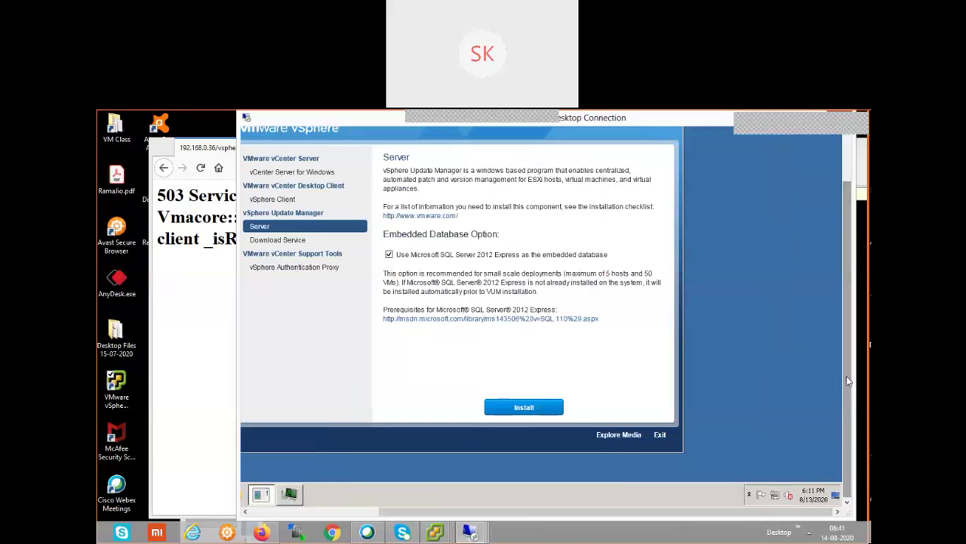
{"action": "scroll", "coordinate": [848, 381], "scroll_direction": "up", "scroll_amount": 1}
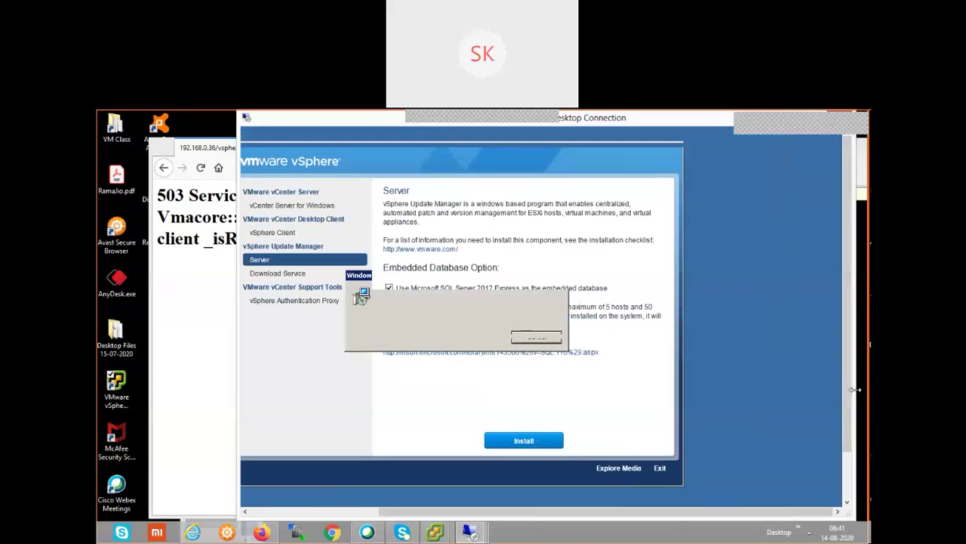
{"action": "scroll", "coordinate": [854, 390], "scroll_direction": "down", "scroll_amount": 1}
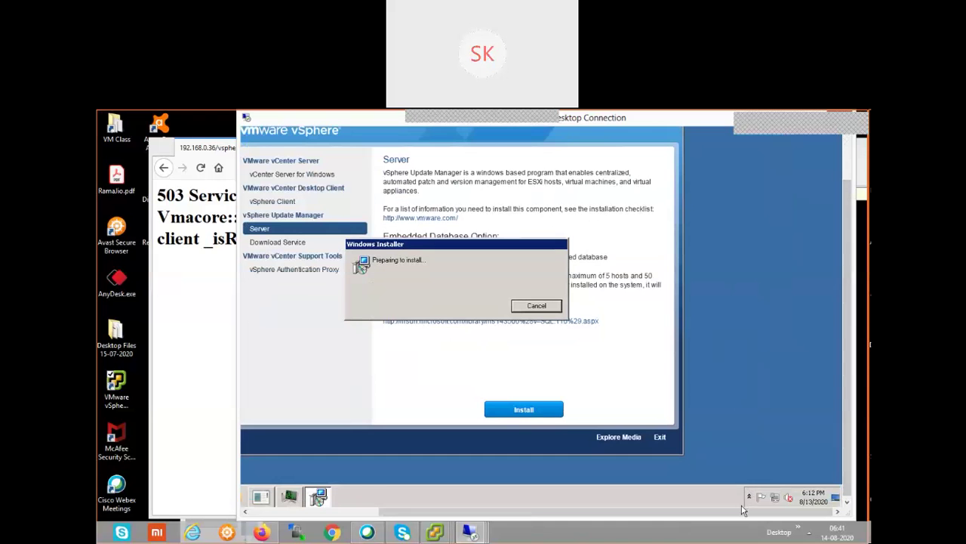
{"action": "left_click_drag", "start_coordinate": [744, 511], "coordinate": [723, 512]}
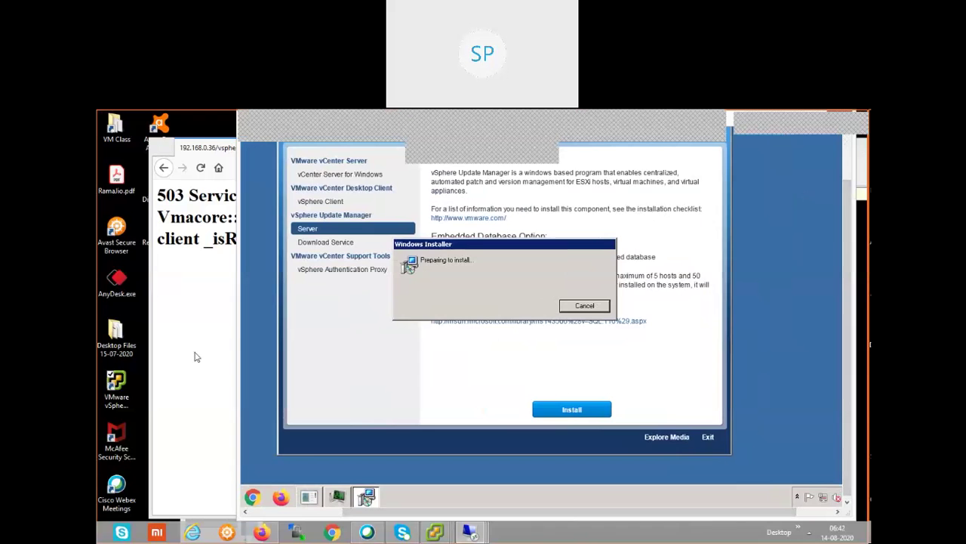
{"action": "left_click", "coordinate": [214, 298]}
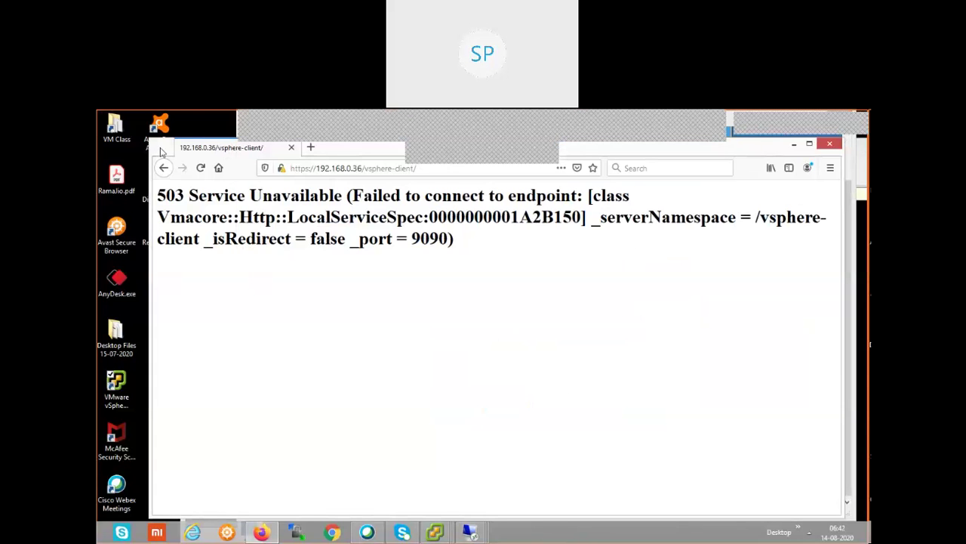
{"action": "left_click_drag", "start_coordinate": [223, 157], "coordinate": [398, 325]}
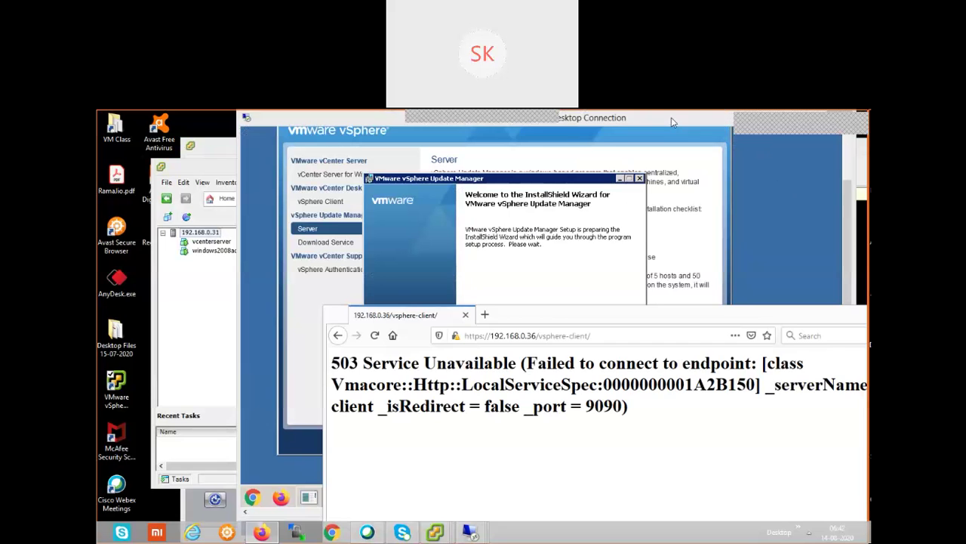
- Bring the Remote Desktop session forward and maximize it to full screen
{"action": "left_click", "coordinate": [671, 119]}
{"action": "left_click_drag", "start_coordinate": [671, 117], "coordinate": [665, 145]}
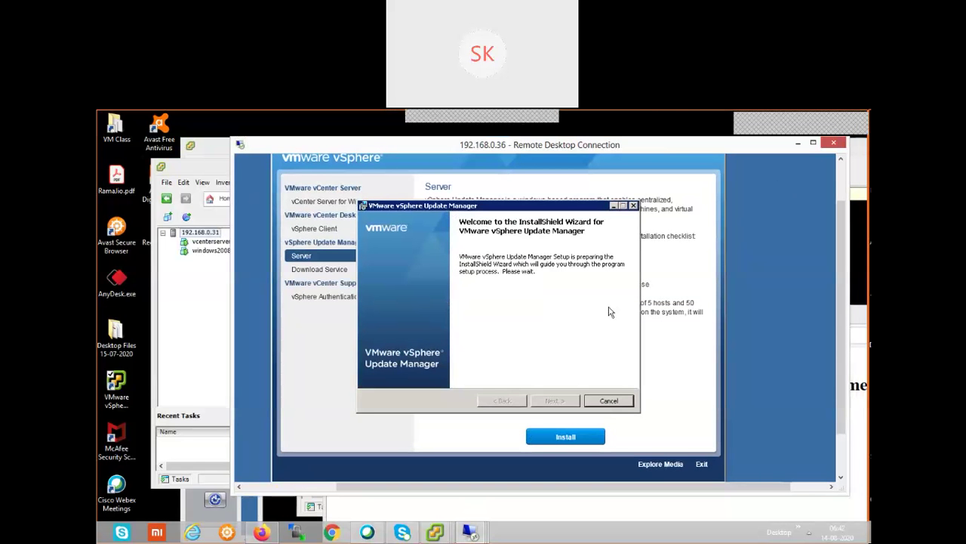
{"action": "double_click", "coordinate": [376, 144]}
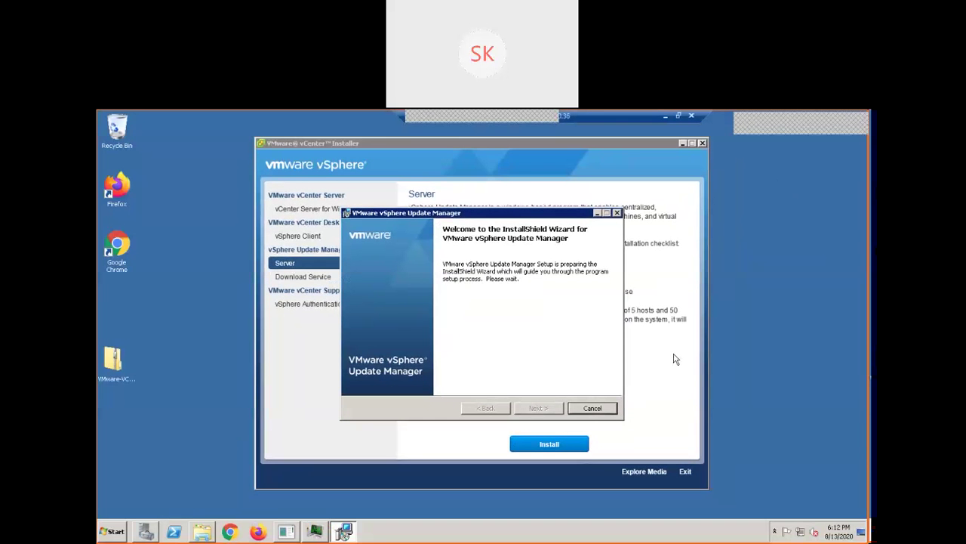
- Pass the Update Manager welcome page, accept the licence terms, and continue past Support Information
{"action": "left_click", "coordinate": [288, 532]}
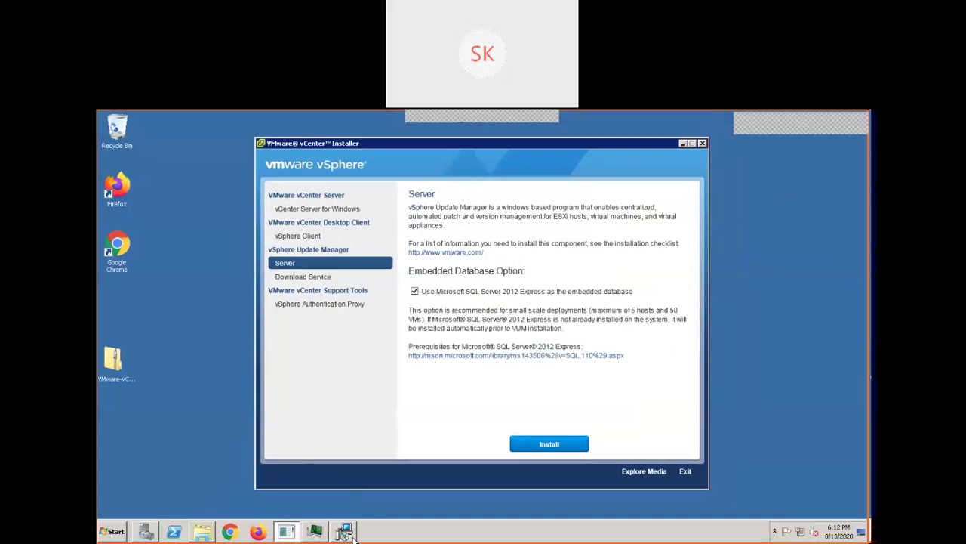
{"action": "left_click", "coordinate": [349, 534]}
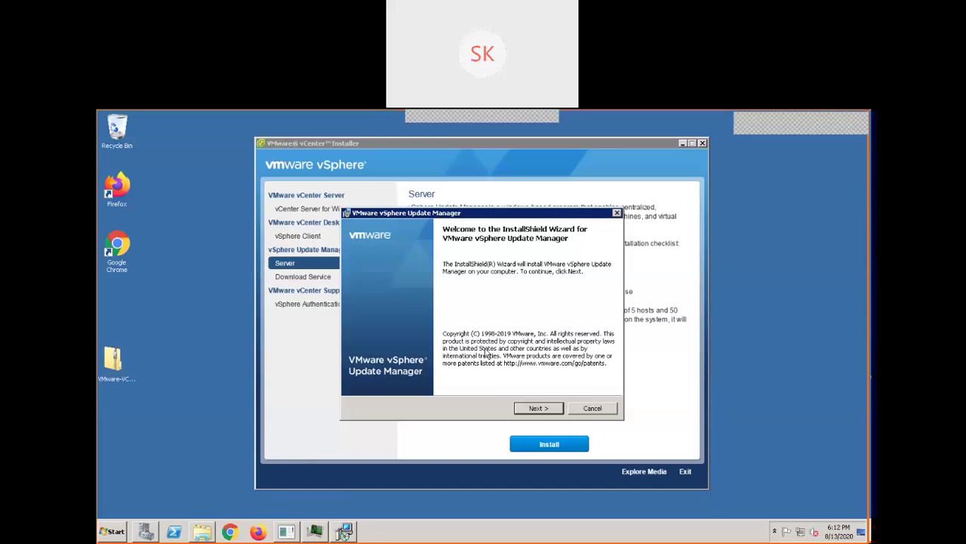
{"action": "left_click", "coordinate": [537, 409]}
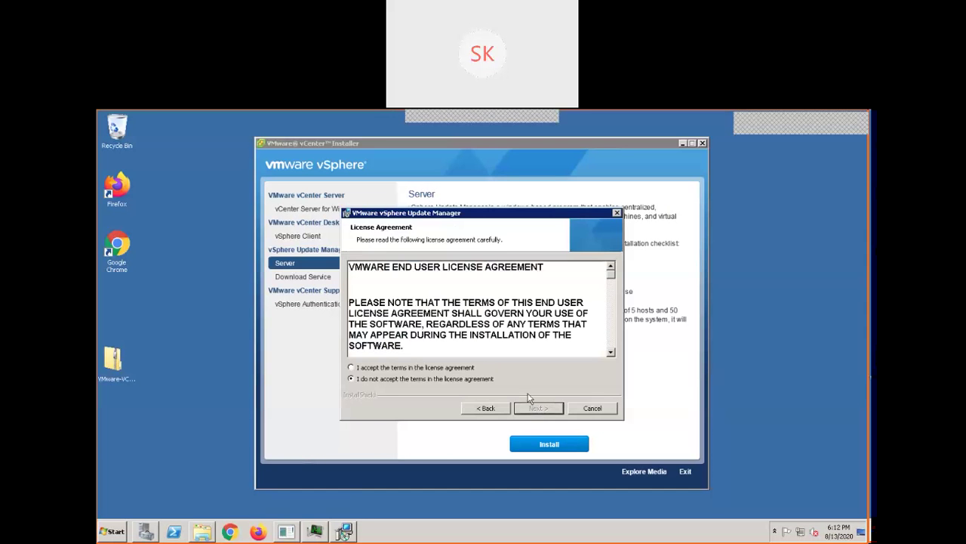
{"action": "left_click", "coordinate": [451, 367]}
{"action": "left_click", "coordinate": [538, 408]}
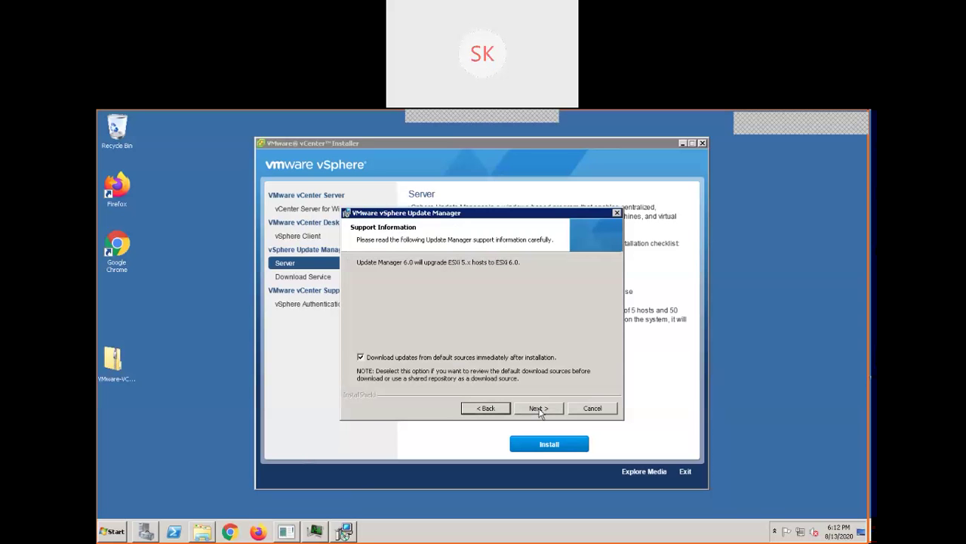
{"action": "left_click", "coordinate": [538, 408]}
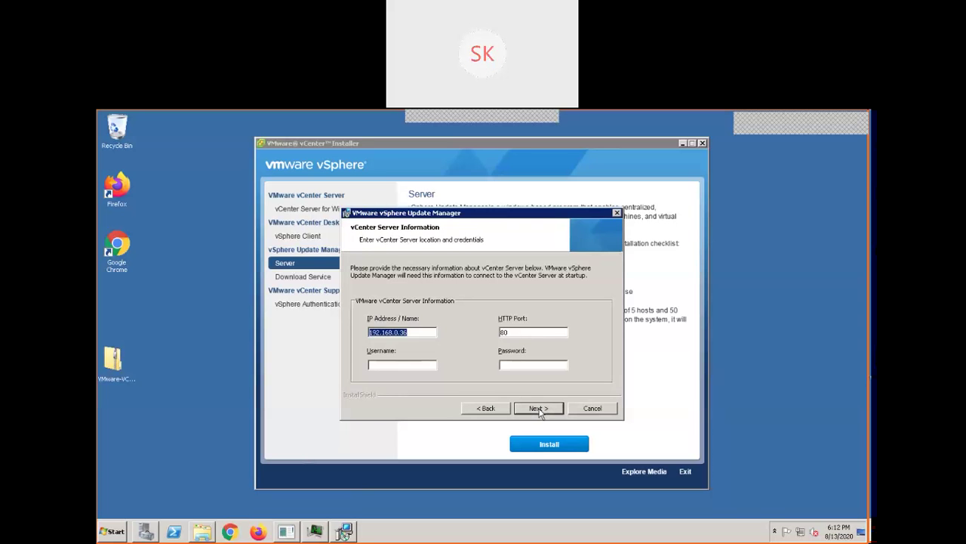
- Enter the SSO administrator username and the account password for vCenter 192.168.0.36, then continue
{"action": "left_click", "coordinate": [423, 364]}
{"action": "type", "text": "adm"}
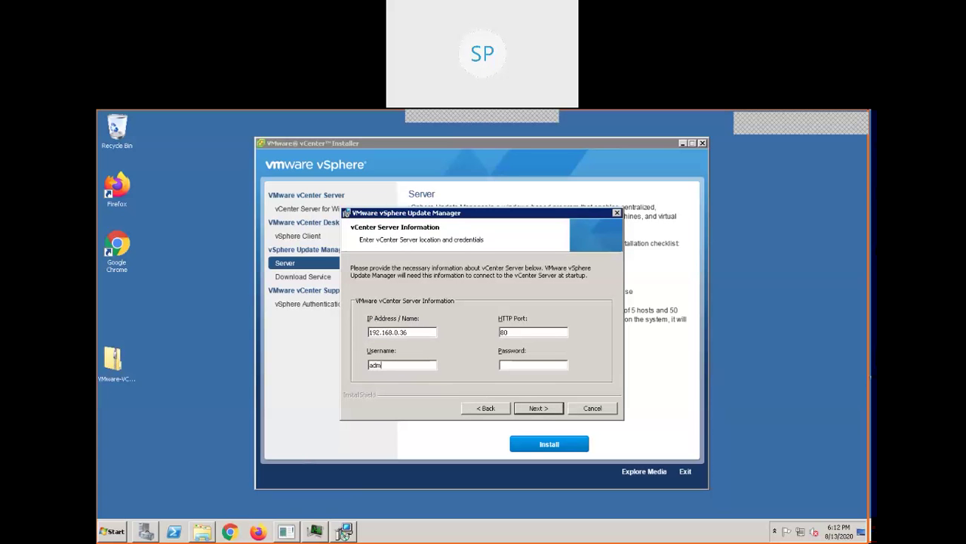
{"action": "type", "text": "in"}
{"action": "type", "text": "istrator"}
{"action": "type", "text": "@"}
{"action": "type", "text": "vsphere"}
{"action": "type", "text": ".loca"}
{"action": "type", "text": "l"}
{"action": "key", "text": "Home"}
{"action": "left_click", "coordinate": [424, 365]}
{"action": "key", "text": "End"}
{"action": "left_click", "coordinate": [501, 366]}
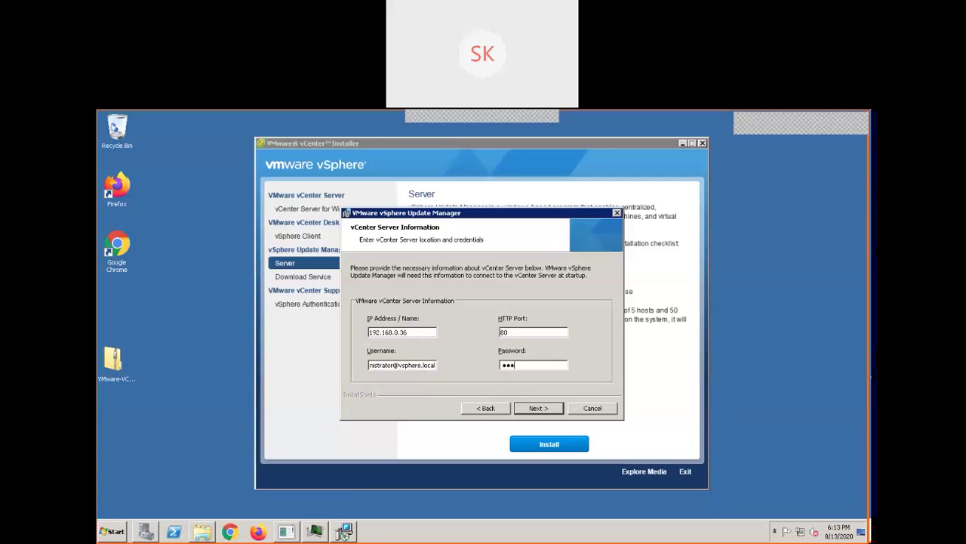
{"action": "left_click", "coordinate": [535, 408]}
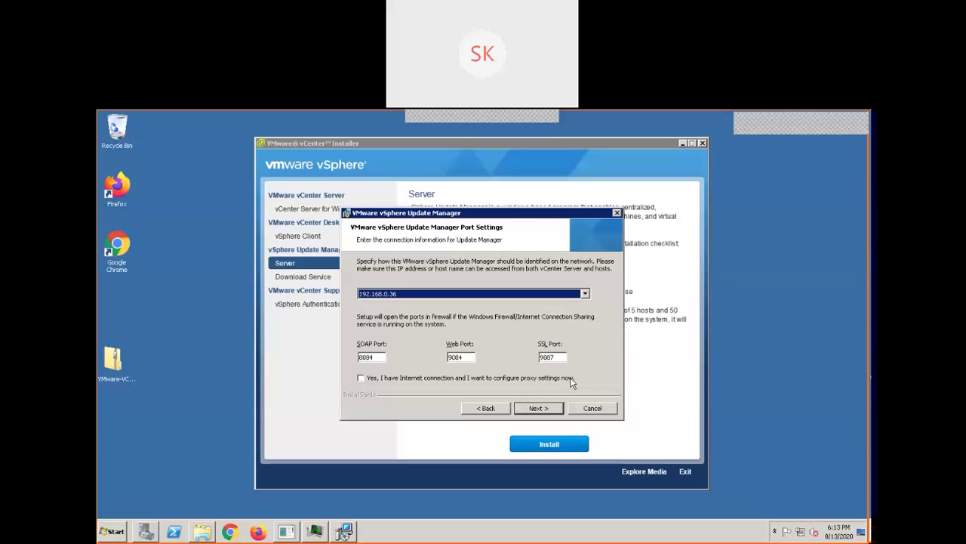
- Keep the default ports and folders, dismiss the low free-space warning, and begin installing Update Manager
{"action": "left_click", "coordinate": [552, 408]}
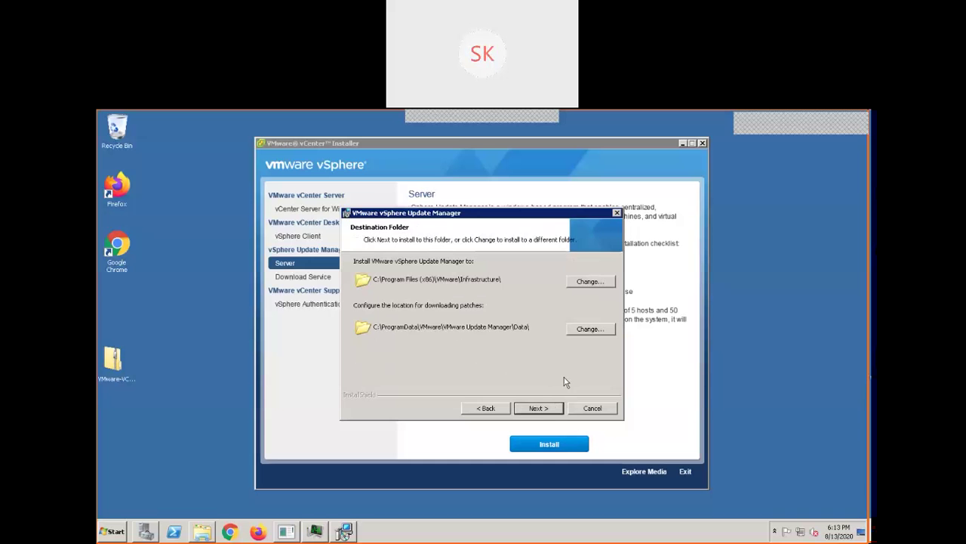
{"action": "left_click", "coordinate": [539, 408]}
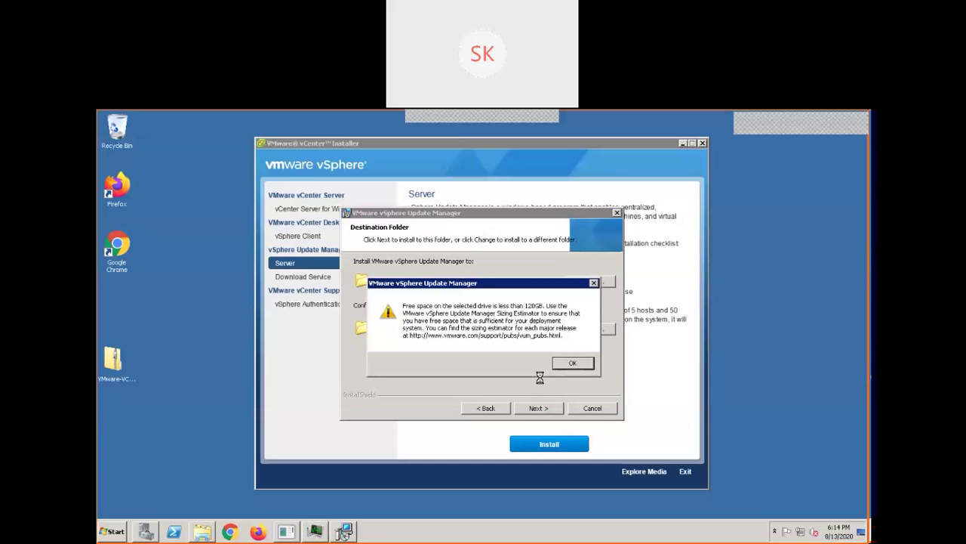
{"action": "left_click", "coordinate": [562, 363]}
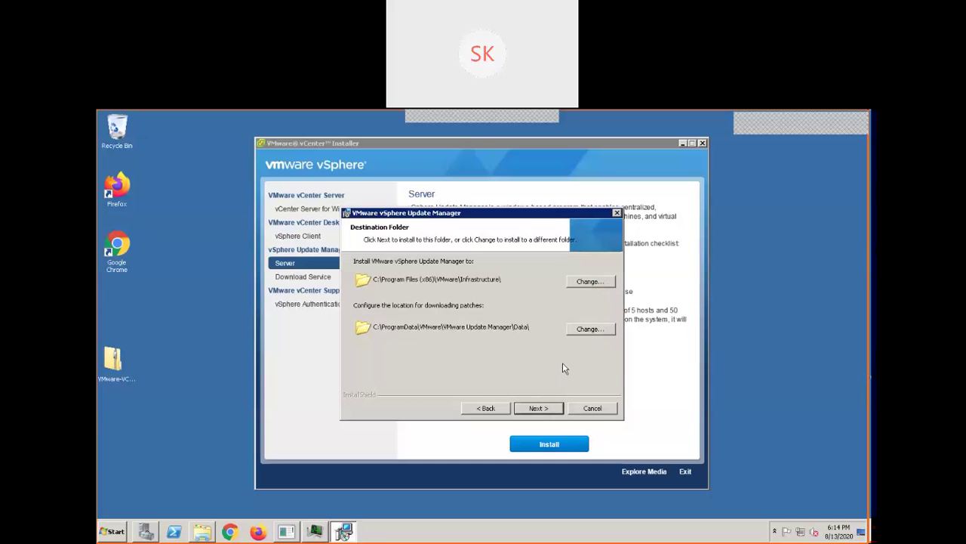
{"action": "left_click", "coordinate": [543, 412]}
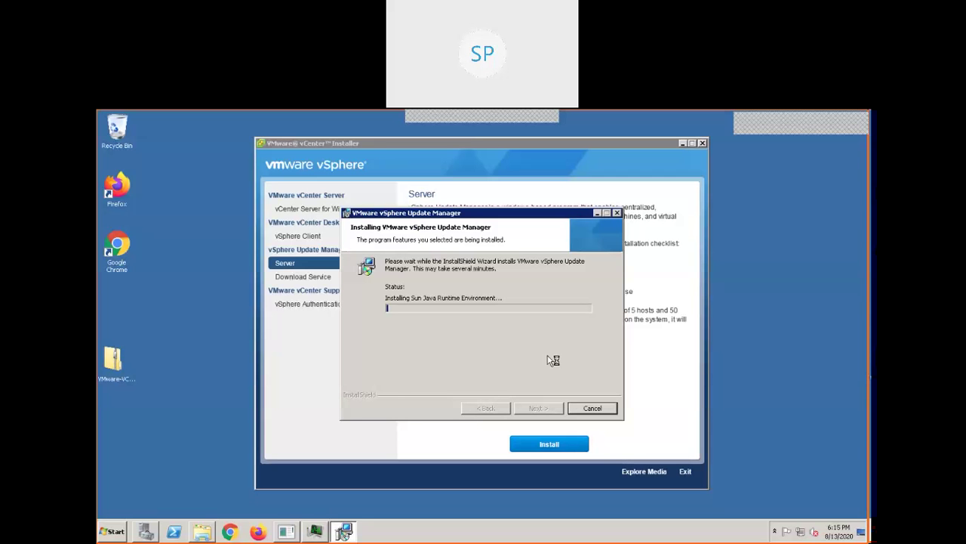
- Check CPU and memory load in Task Manager, dismiss the Webex notice, then minimize Task Manager
{"action": "left_click", "coordinate": [317, 533]}
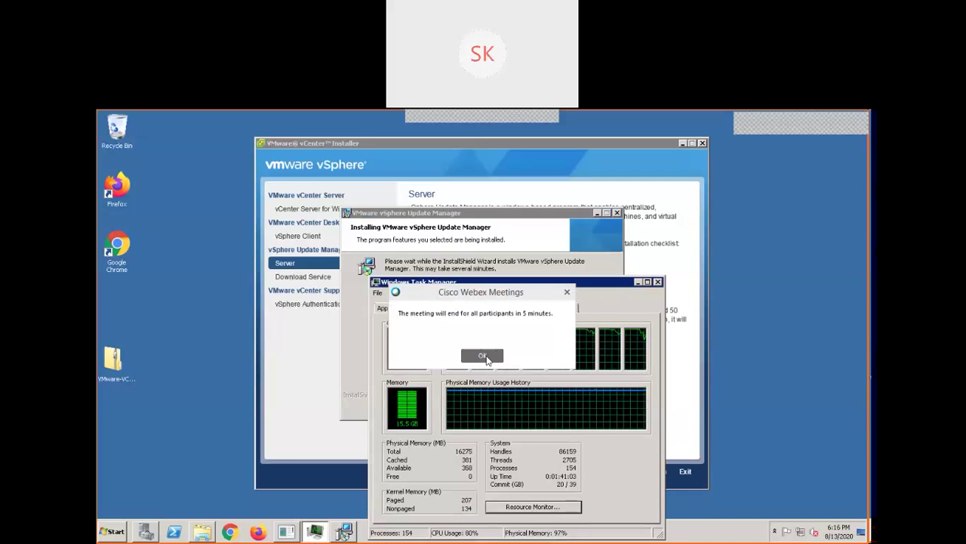
{"action": "left_click", "coordinate": [484, 356]}
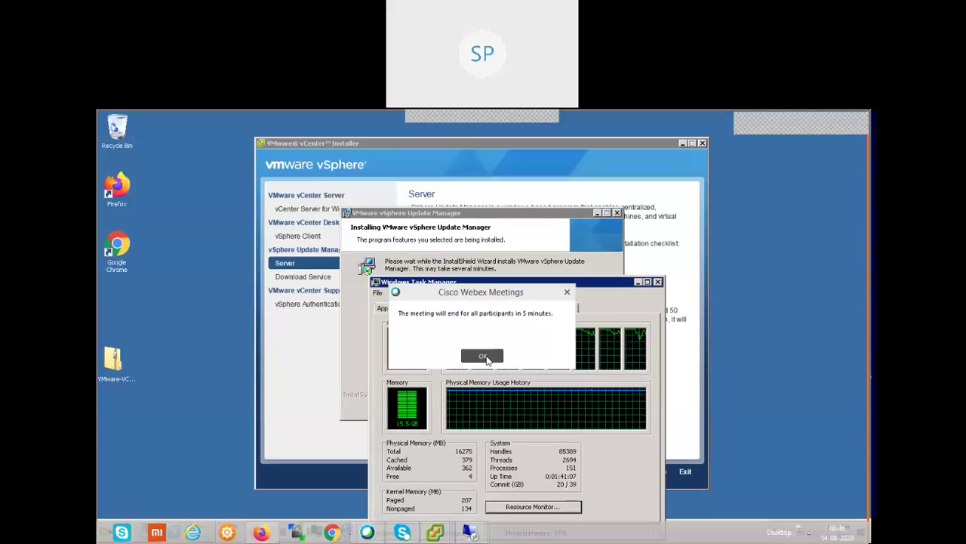
{"action": "left_click", "coordinate": [487, 358]}
{"action": "left_click_drag", "start_coordinate": [519, 285], "coordinate": [669, 331]}
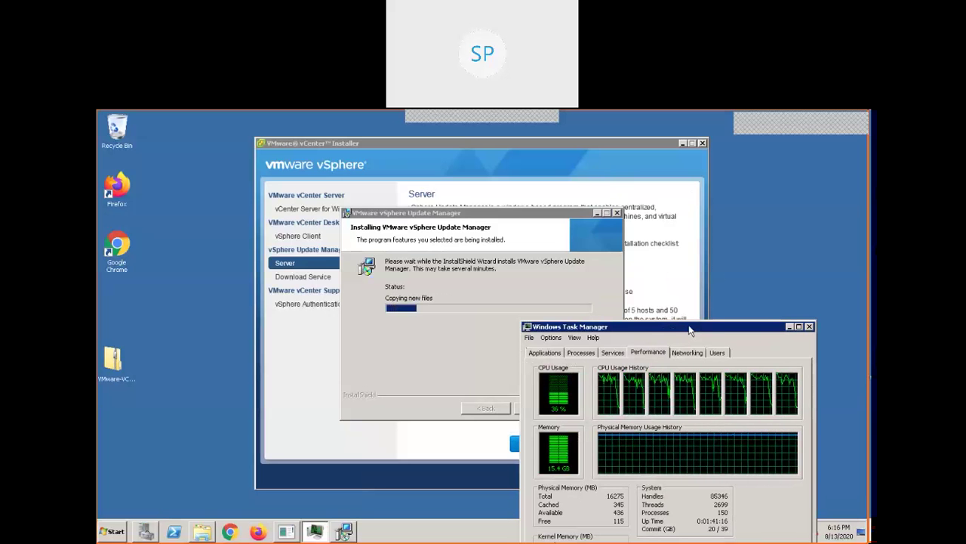
{"action": "left_click_drag", "start_coordinate": [688, 330], "coordinate": [755, 312]}
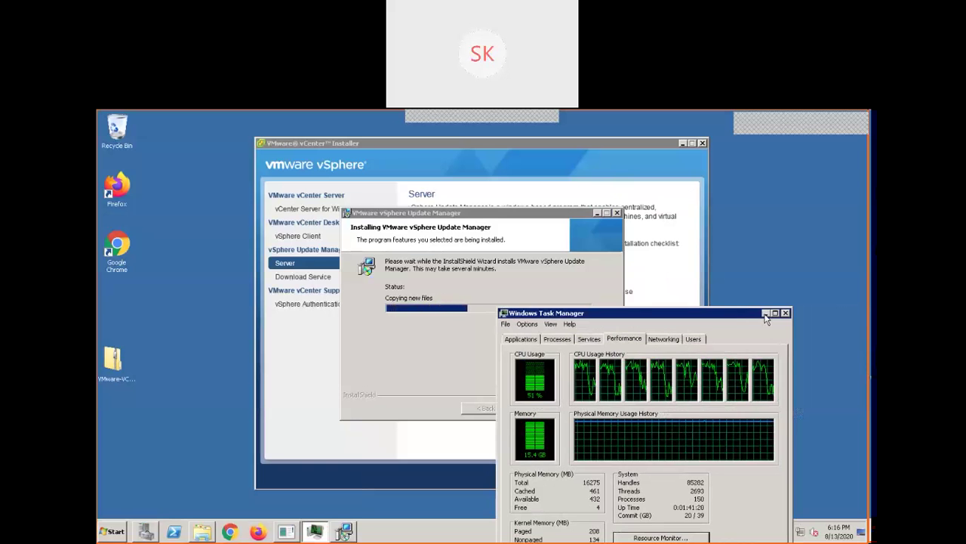
{"action": "left_click", "coordinate": [765, 313]}
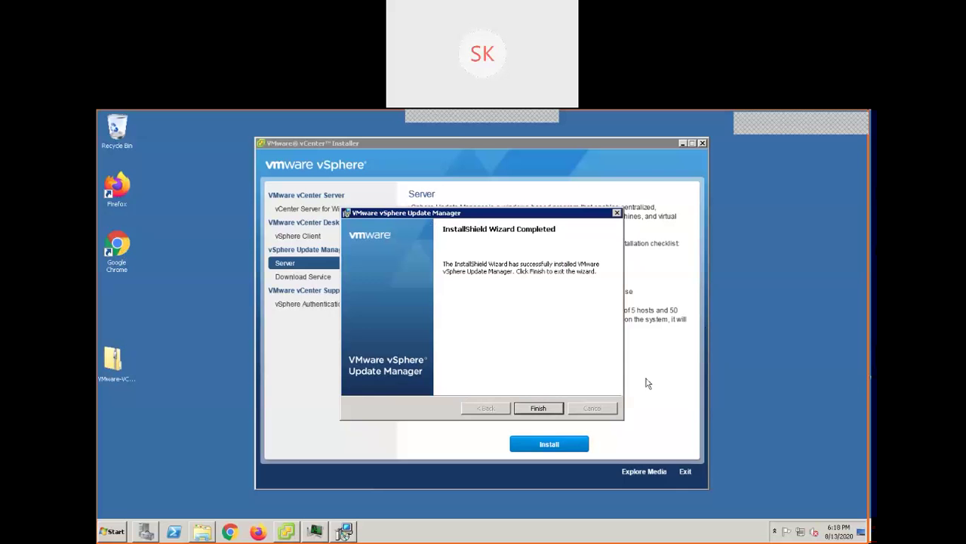
- Finish the Update Manager wizard and close the vCenter Installer window
{"action": "left_click", "coordinate": [535, 409]}
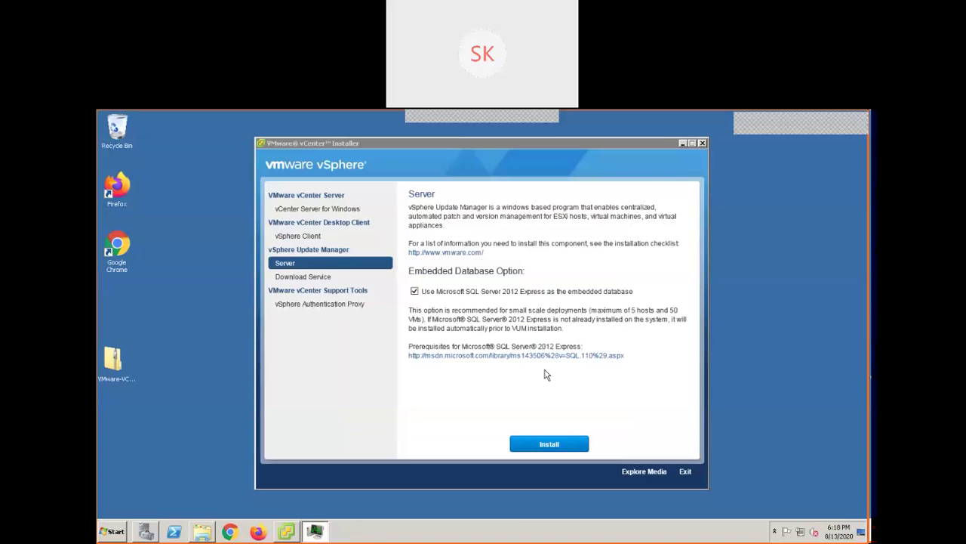
{"action": "left_click", "coordinate": [703, 146]}
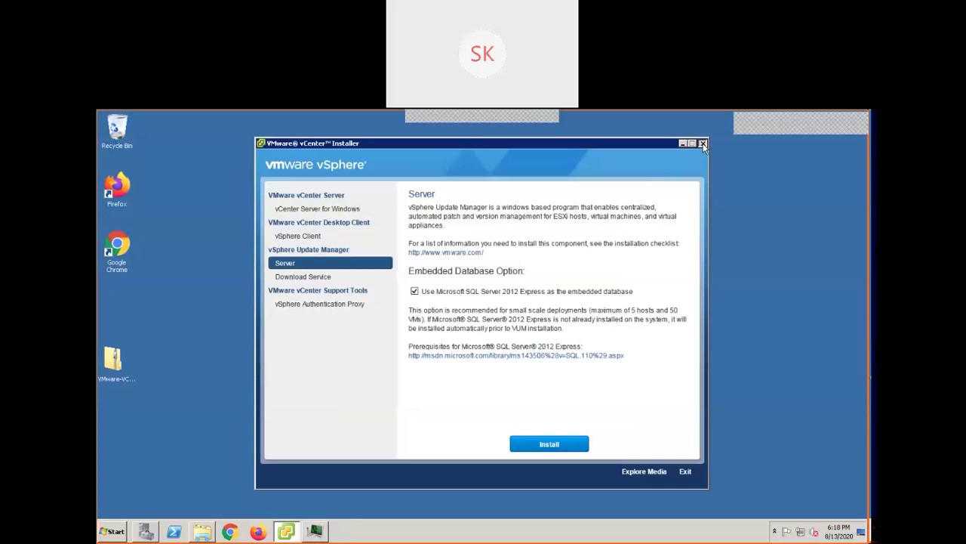
{"action": "left_click", "coordinate": [702, 144]}
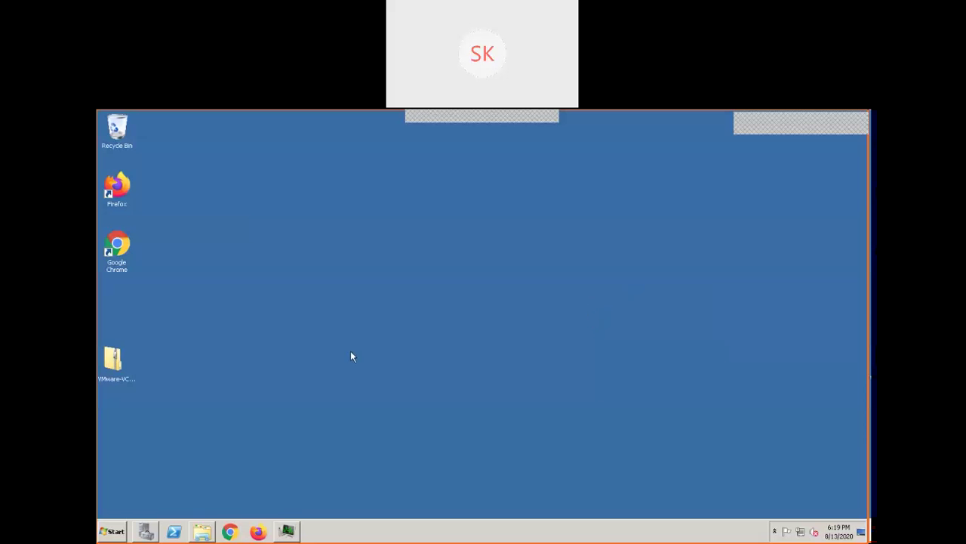
- Shut down the remote server from Start with comment 'd', forcing past the open Task Manager
{"action": "left_click", "coordinate": [114, 533]}
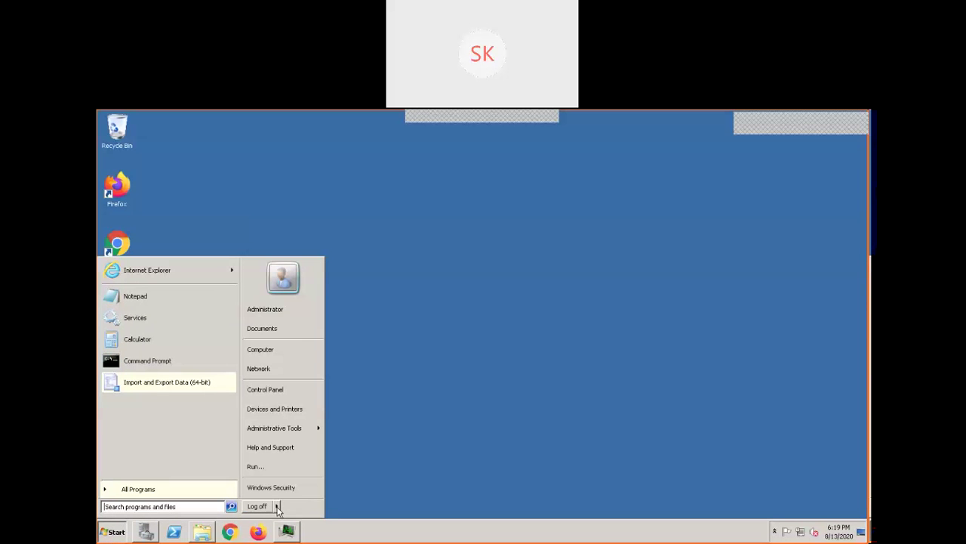
{"action": "mouse_move", "coordinate": [278, 507]}
{"action": "left_click", "coordinate": [394, 348]}
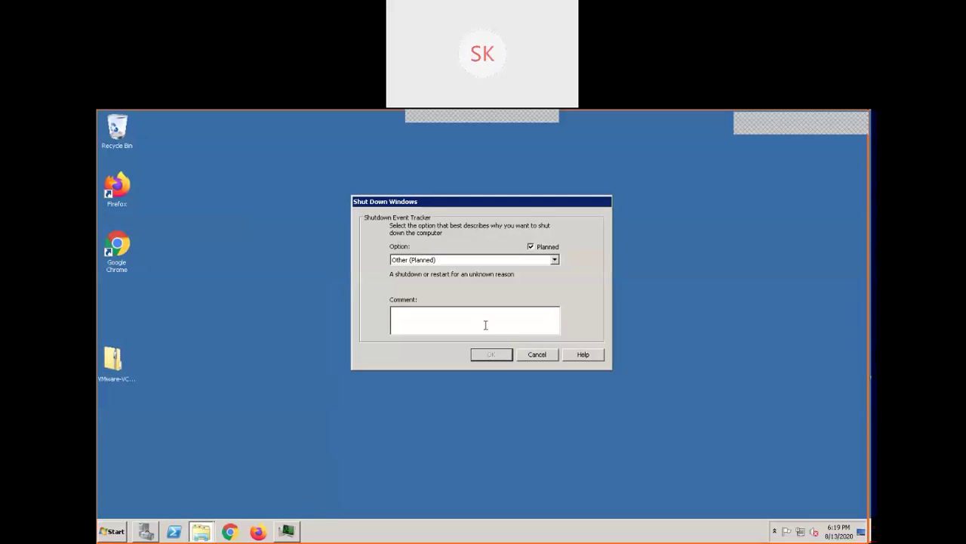
{"action": "type", "text": "d"}
{"action": "left_click", "coordinate": [491, 354]}
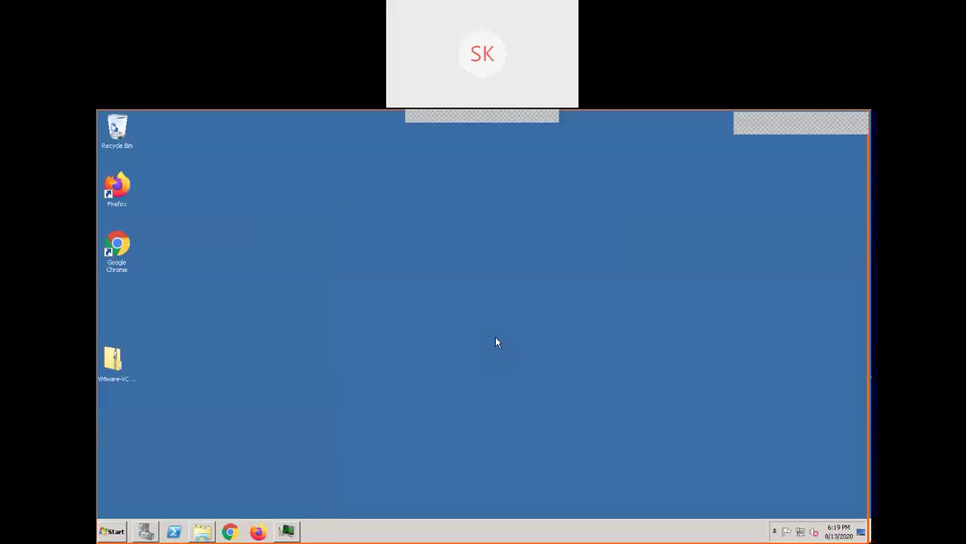
{"action": "left_click", "coordinate": [521, 361]}
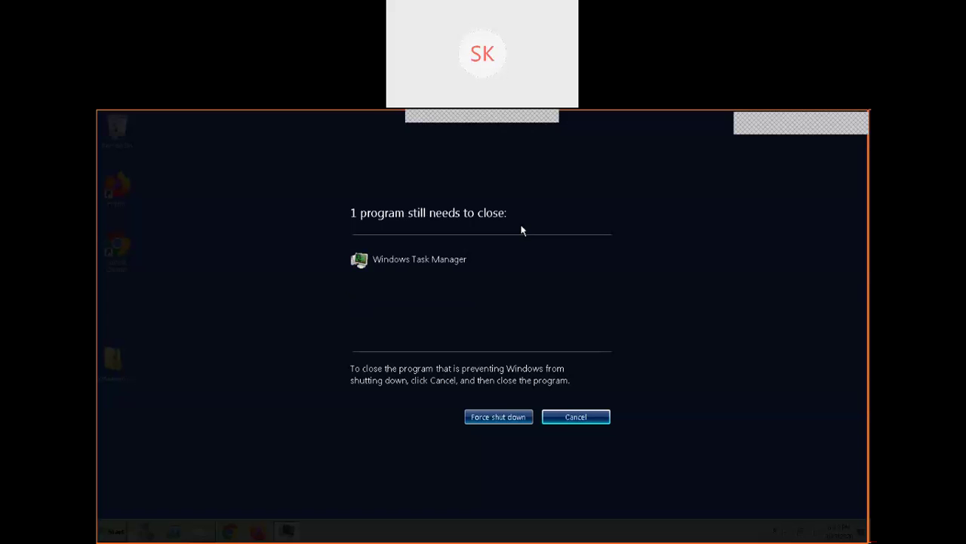
{"action": "left_click", "coordinate": [498, 417]}
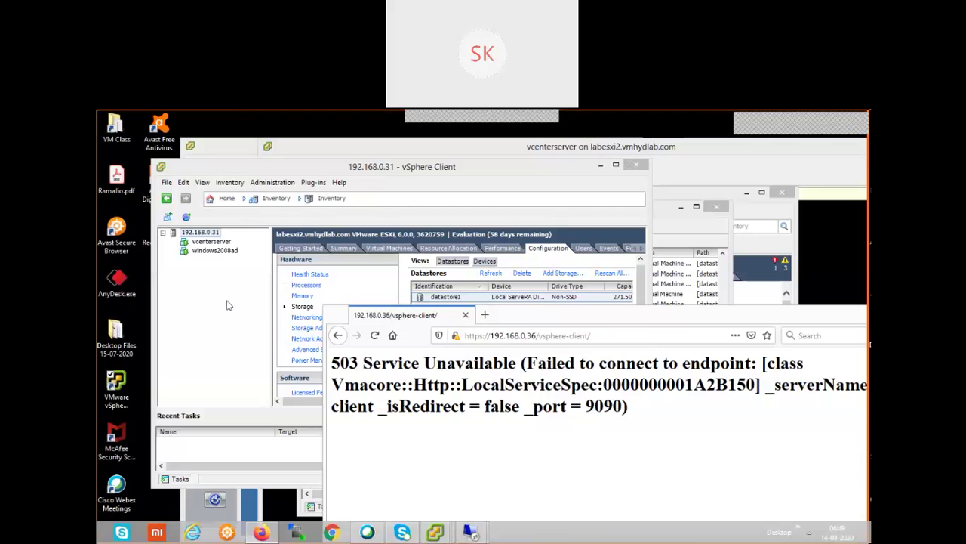
- Open the vcenterserver VM's Edit Settings, past the restricted-settings warning, to view 16276 MB memory and 8 CPUs
{"action": "left_click", "coordinate": [229, 305]}
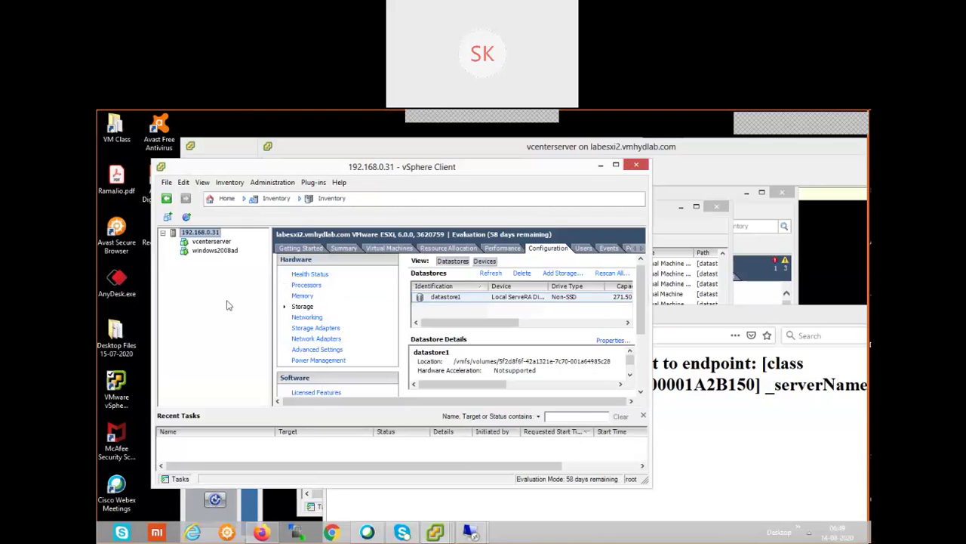
{"action": "left_click", "coordinate": [209, 242]}
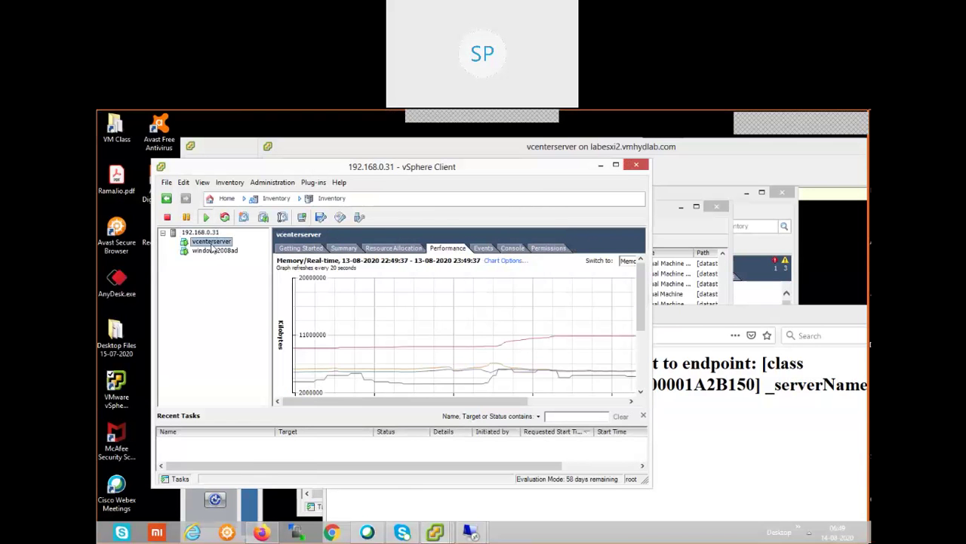
{"action": "right_click", "coordinate": [212, 247]}
{"action": "left_click", "coordinate": [260, 301]}
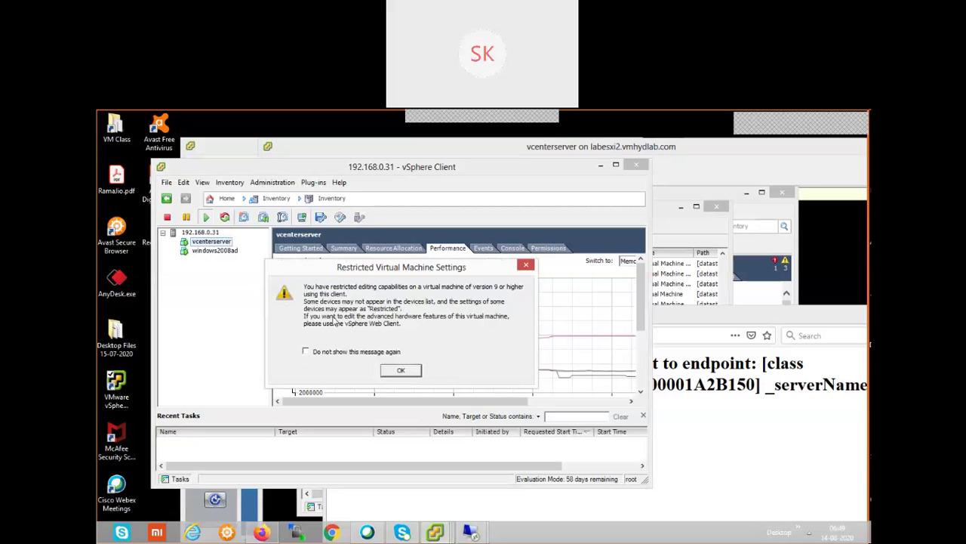
{"action": "left_click", "coordinate": [400, 371]}
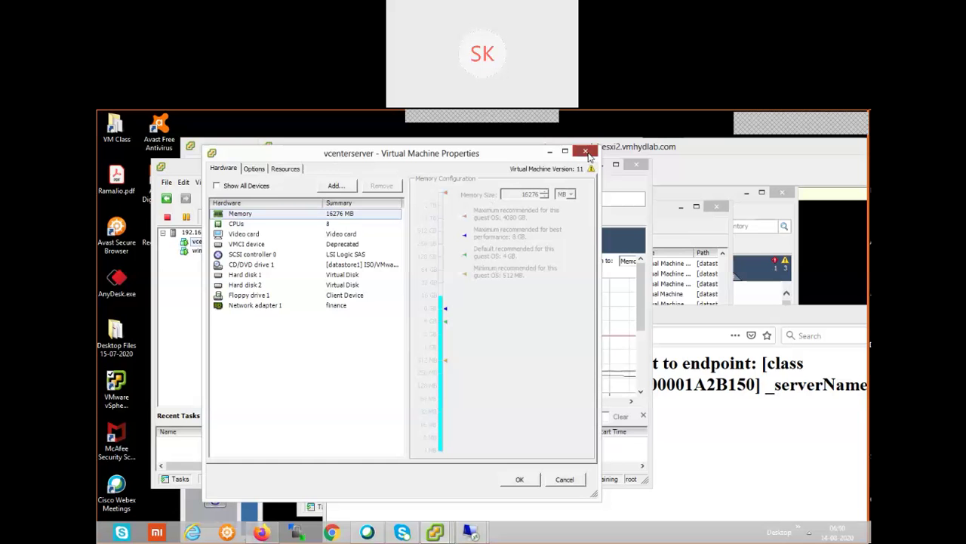
- Close the Virtual Machine Properties window and the Datastore Browser file list
{"action": "left_click", "coordinate": [587, 153]}
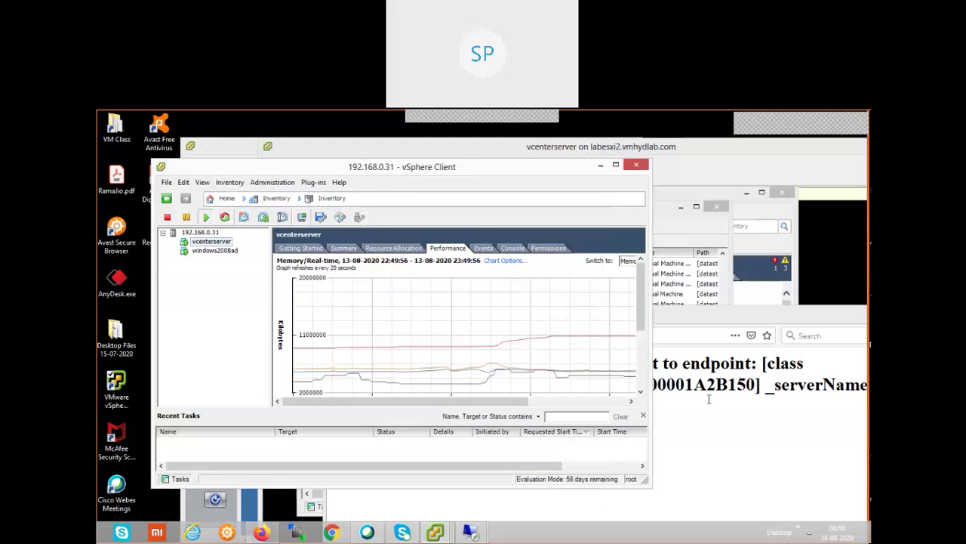
{"action": "left_click", "coordinate": [840, 346]}
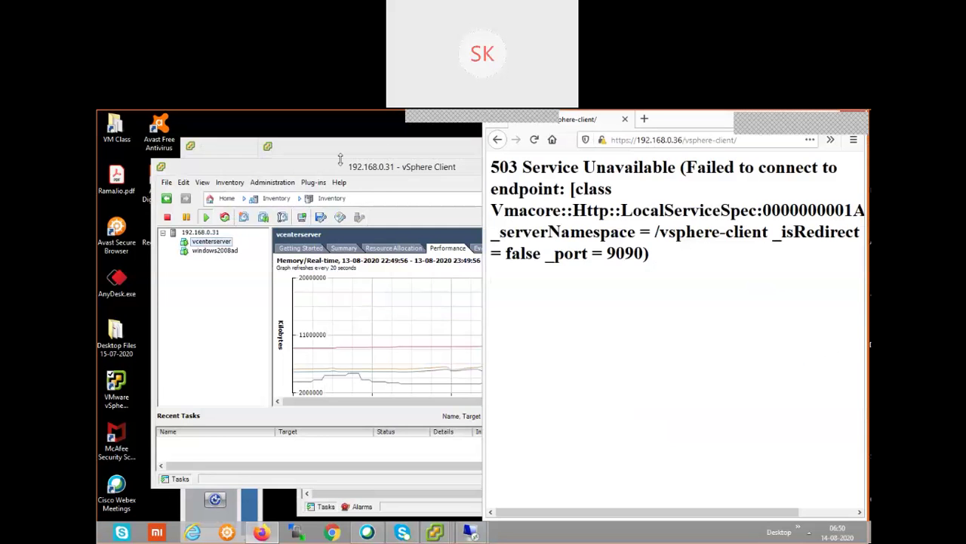
{"action": "left_click_drag", "start_coordinate": [317, 172], "coordinate": [336, 235]}
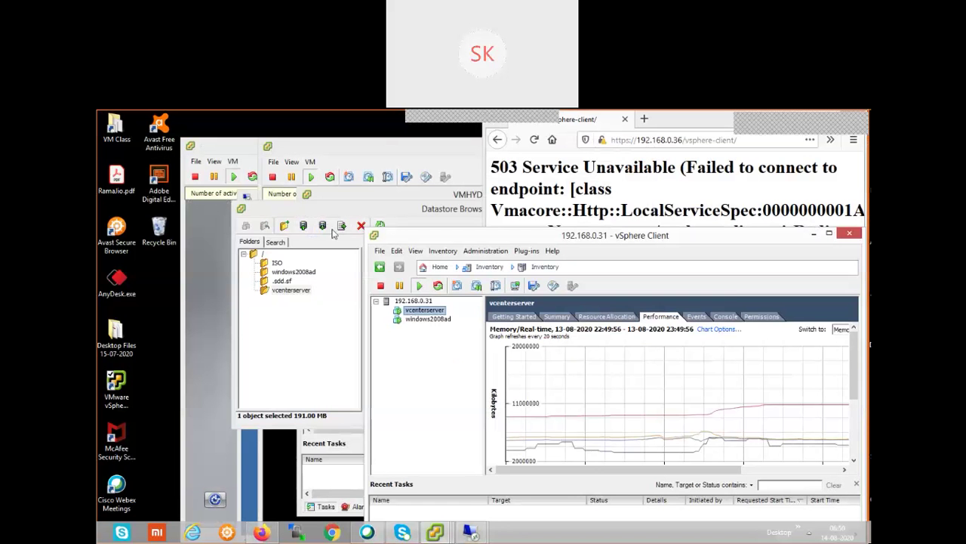
{"action": "left_click", "coordinate": [320, 211]}
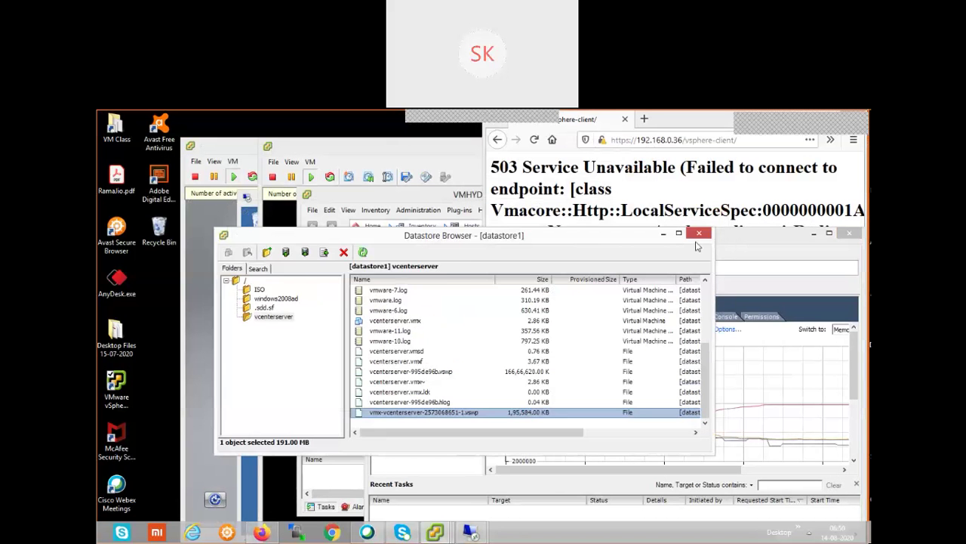
{"action": "left_click", "coordinate": [699, 231]}
- Close the vcenterserver console window through its window menu
{"action": "left_click", "coordinate": [277, 222]}
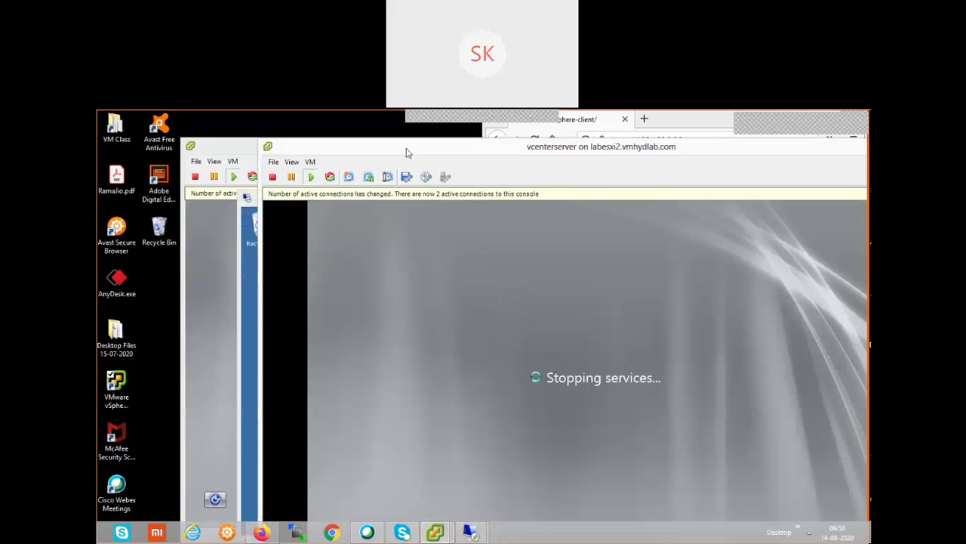
{"action": "left_click_drag", "start_coordinate": [407, 153], "coordinate": [336, 170]}
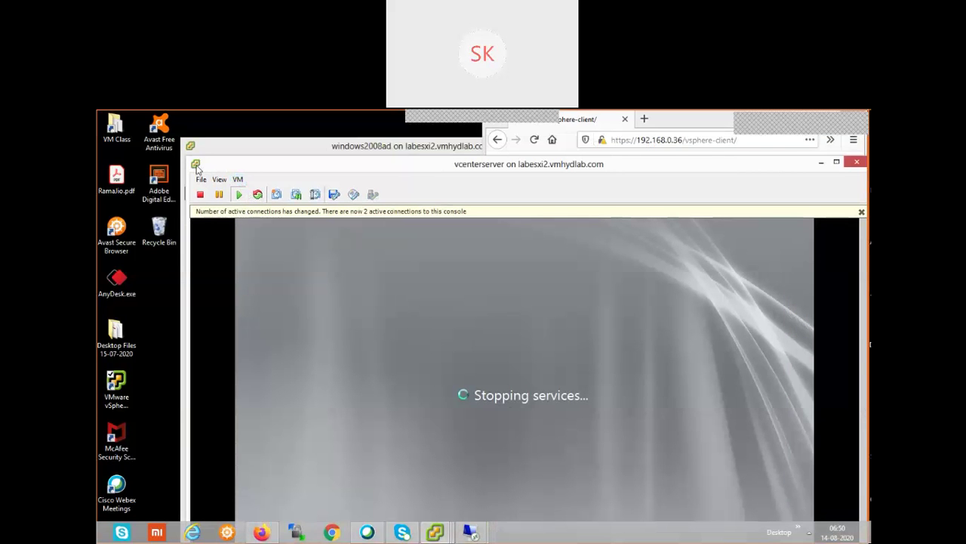
{"action": "left_click", "coordinate": [195, 166]}
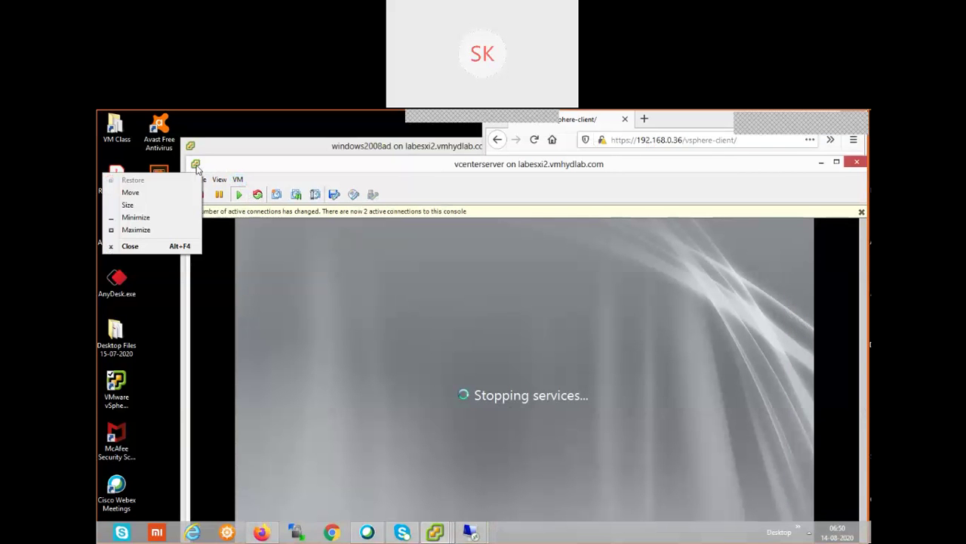
{"action": "left_click", "coordinate": [170, 252]}
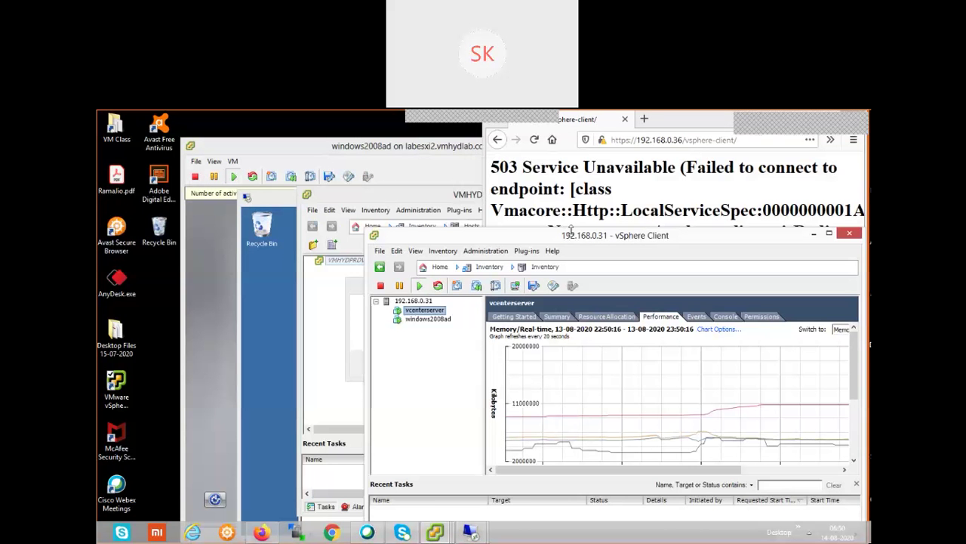
- Close the Firefox window showing the 503 error, leaving the VM's memory chart visible
{"action": "left_click_drag", "start_coordinate": [585, 235], "coordinate": [458, 177]}
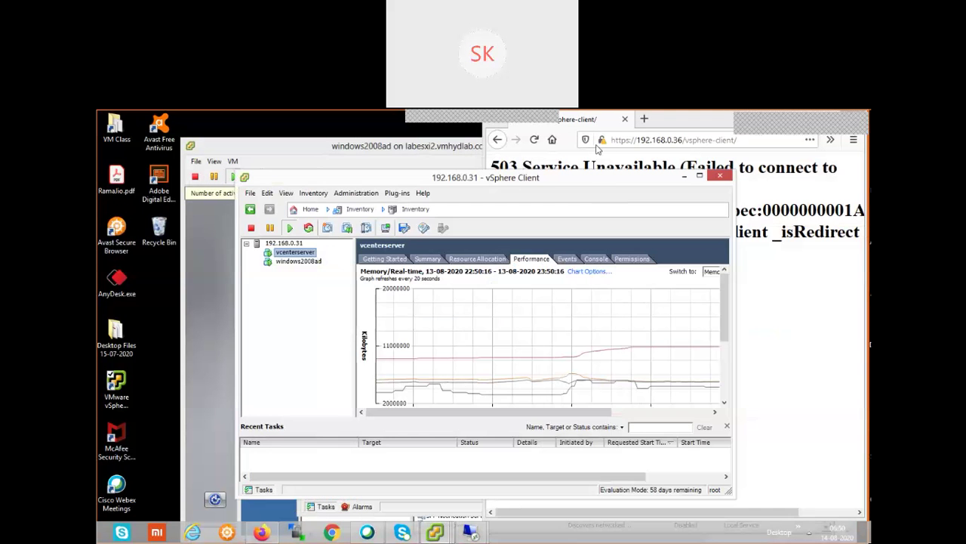
{"action": "left_click_drag", "start_coordinate": [658, 129], "coordinate": [444, 212]}
{"action": "double_click", "coordinate": [444, 213]}
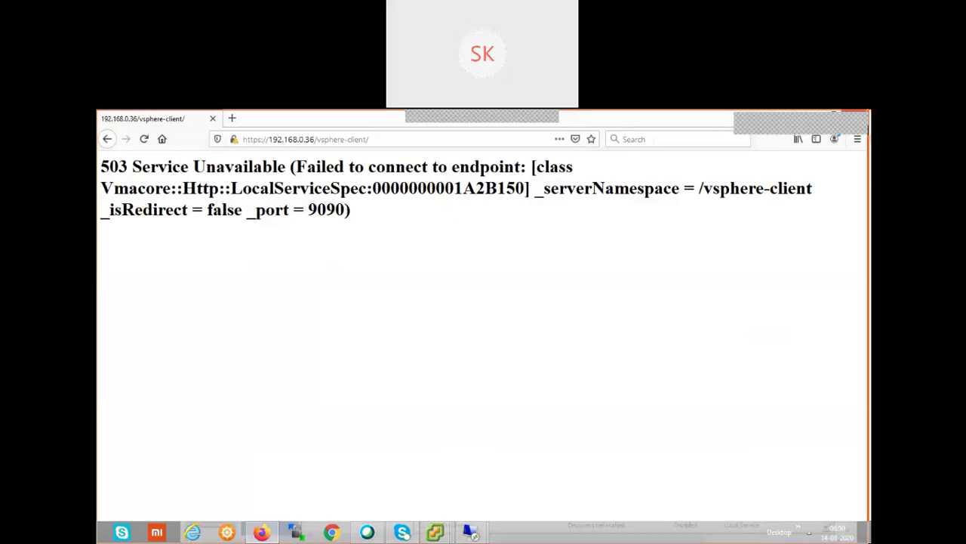
{"action": "left_click_drag", "start_coordinate": [708, 127], "coordinate": [591, 207]}
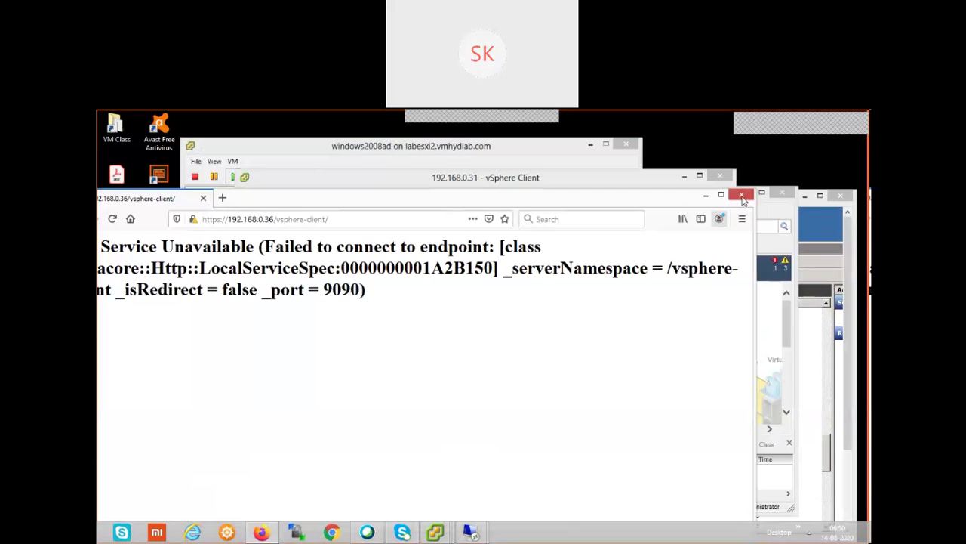
{"action": "left_click", "coordinate": [742, 196]}
{"action": "mouse_move", "coordinate": [432, 295]}
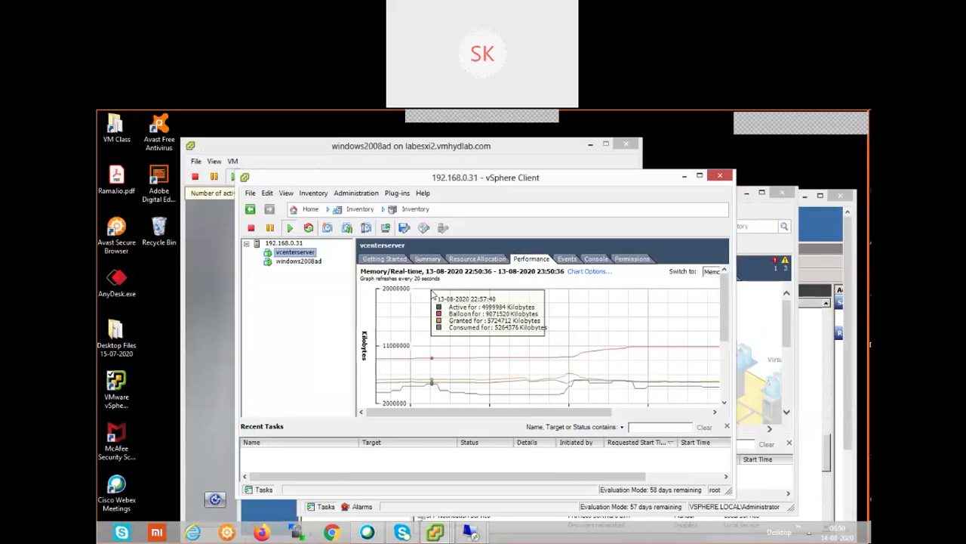